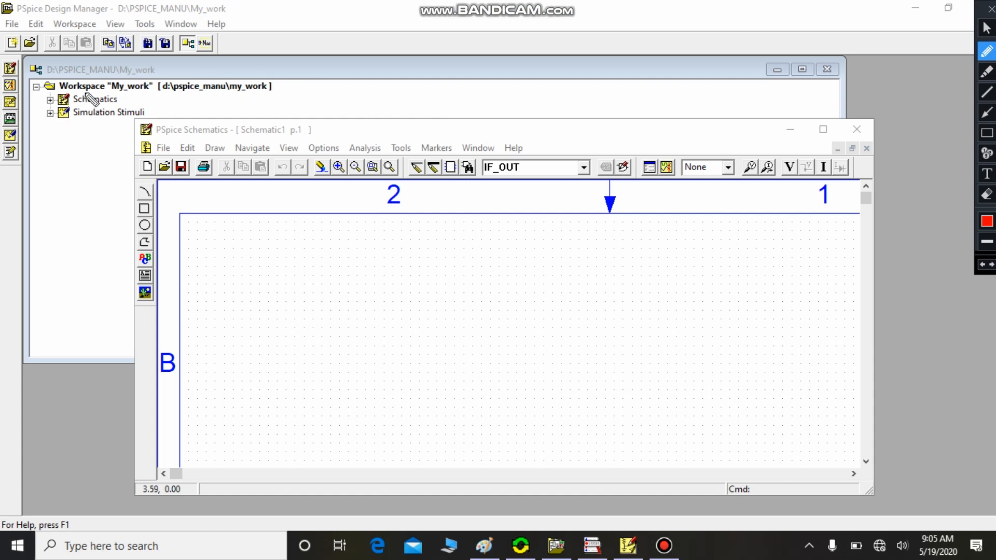
{"action": "left_click_drag", "start_coordinate": [84, 92], "coordinate": [156, 96]}
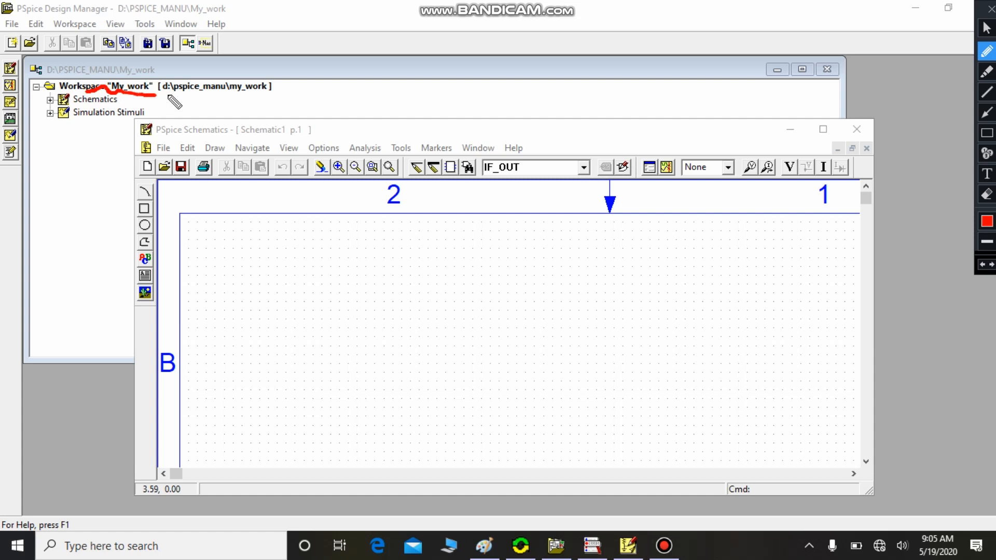
{"action": "left_click_drag", "start_coordinate": [177, 94], "coordinate": [251, 98]}
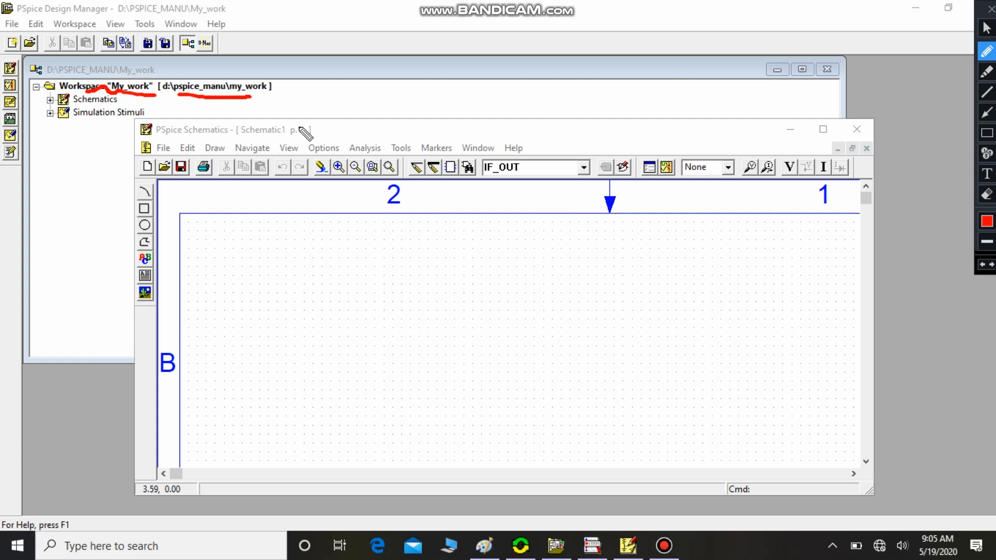
{"action": "mouse_move", "coordinate": [563, 6]}
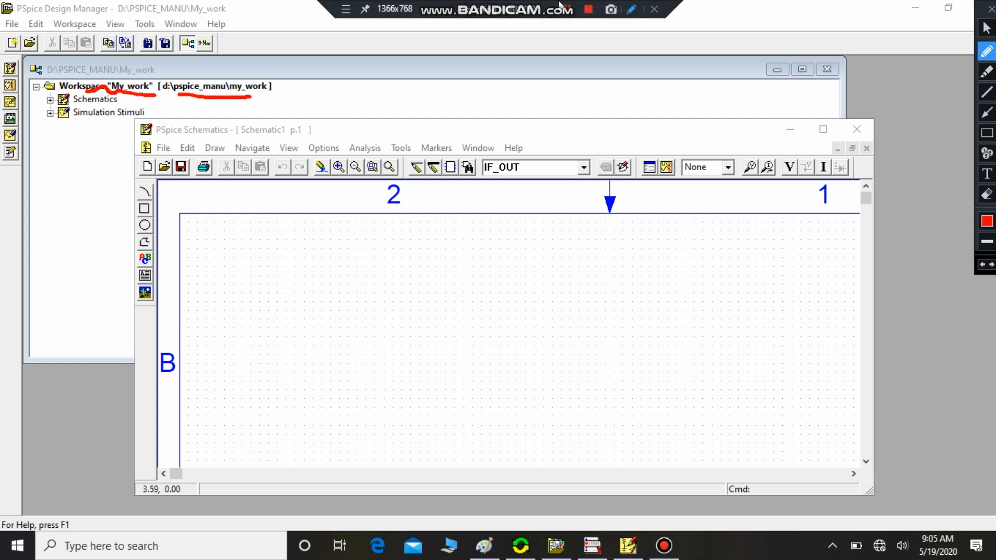
{"action": "left_click", "coordinate": [631, 9]}
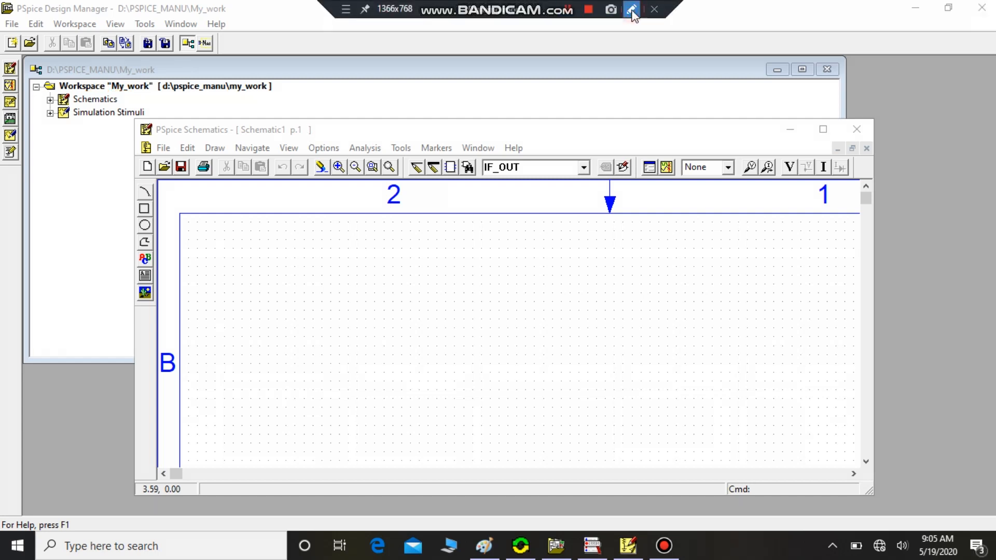
Place one 7404 inverter from the part browser near the top of the schematic page
{"action": "left_click", "coordinate": [384, 456]}
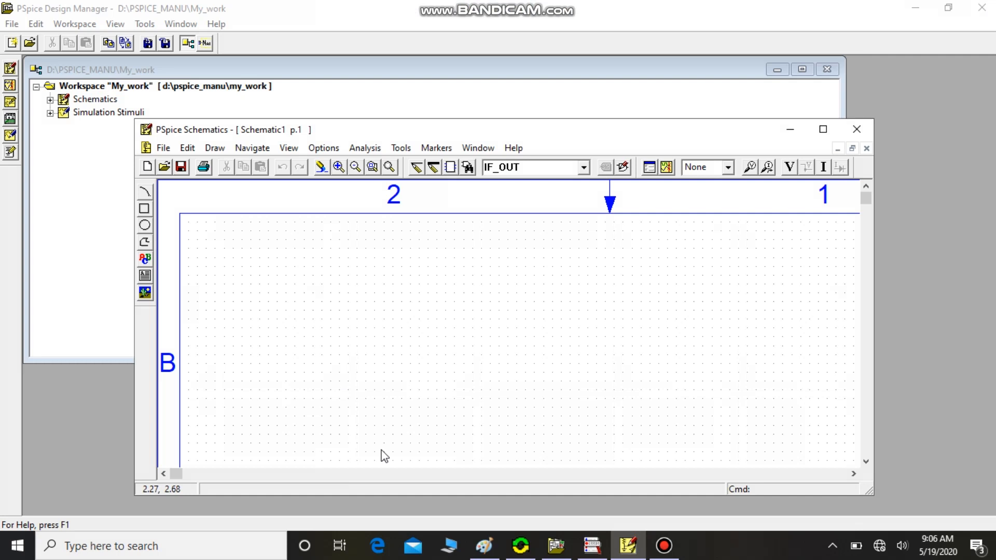
{"action": "left_click", "coordinate": [470, 176]}
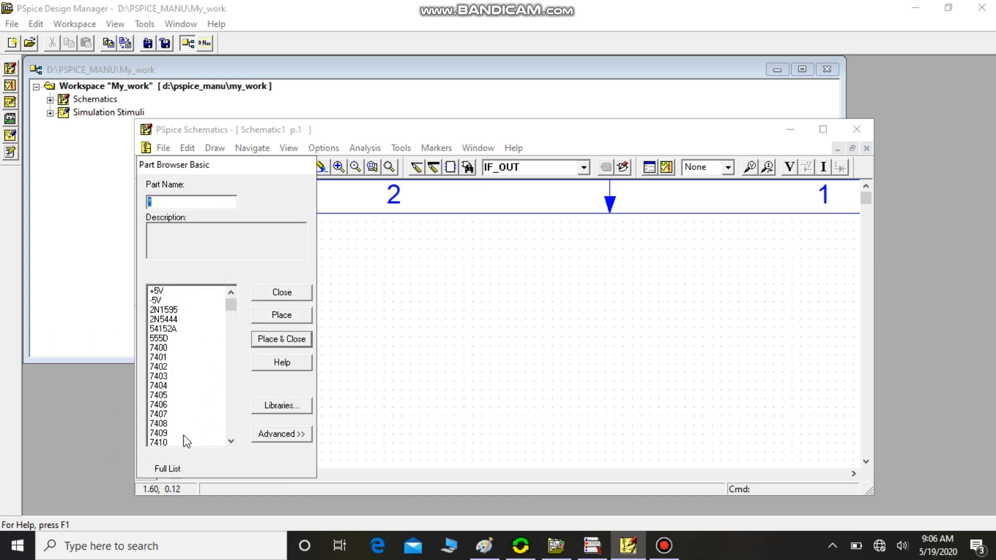
{"action": "left_click", "coordinate": [166, 388]}
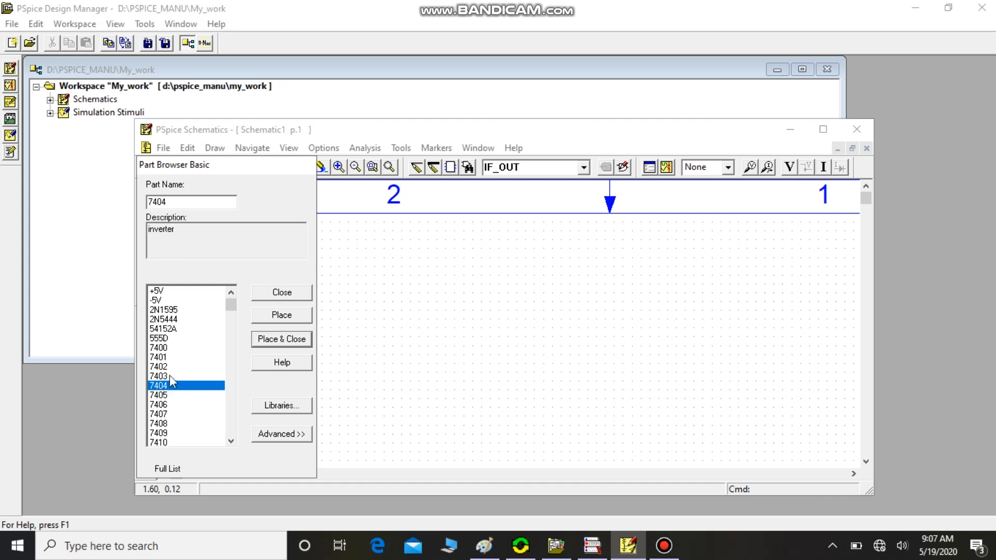
{"action": "left_click", "coordinate": [272, 319]}
{"action": "left_click", "coordinate": [471, 267]}
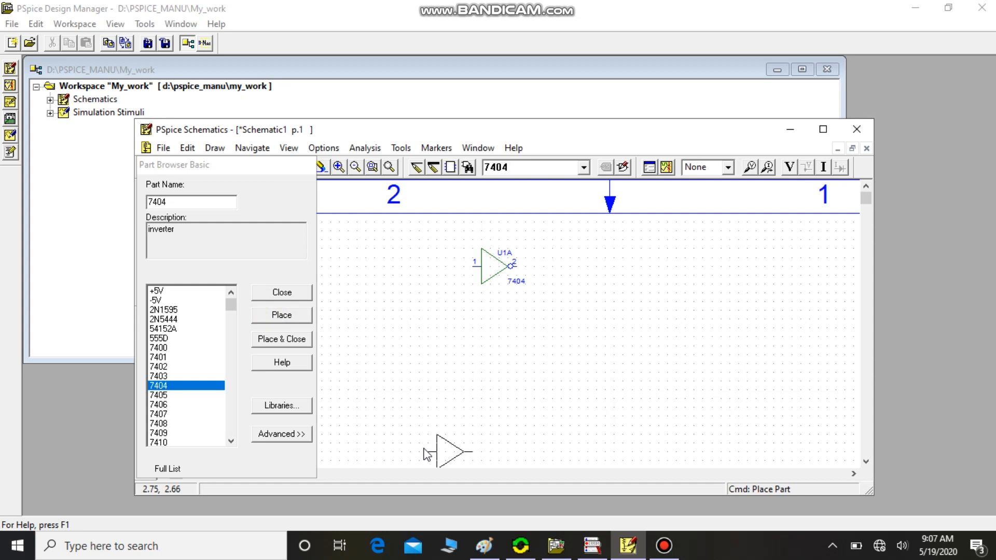
{"action": "right_click", "coordinate": [428, 455]}
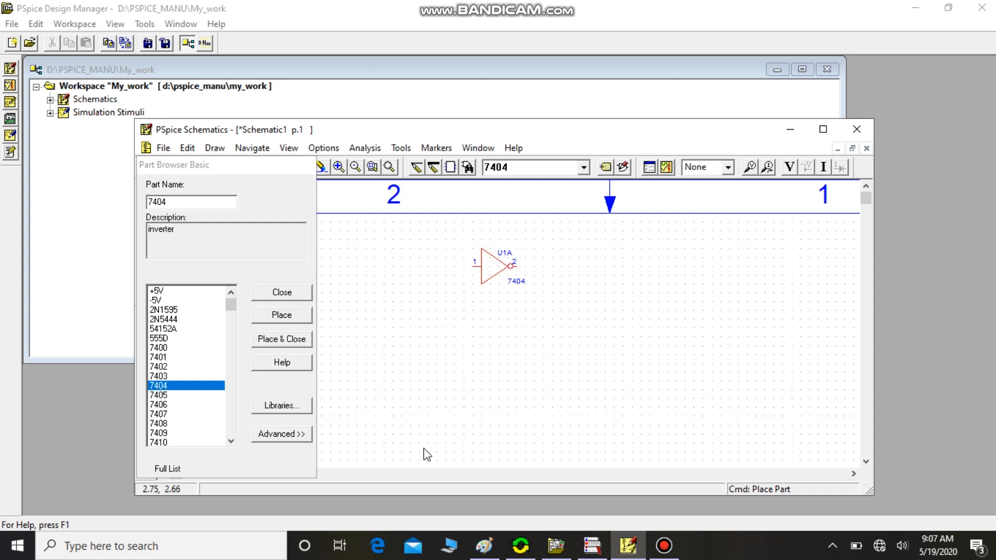
Place a 7408 two-input AND gate directly below the 7404 inverter
{"action": "left_click", "coordinate": [230, 441]}
{"action": "left_click", "coordinate": [231, 442]}
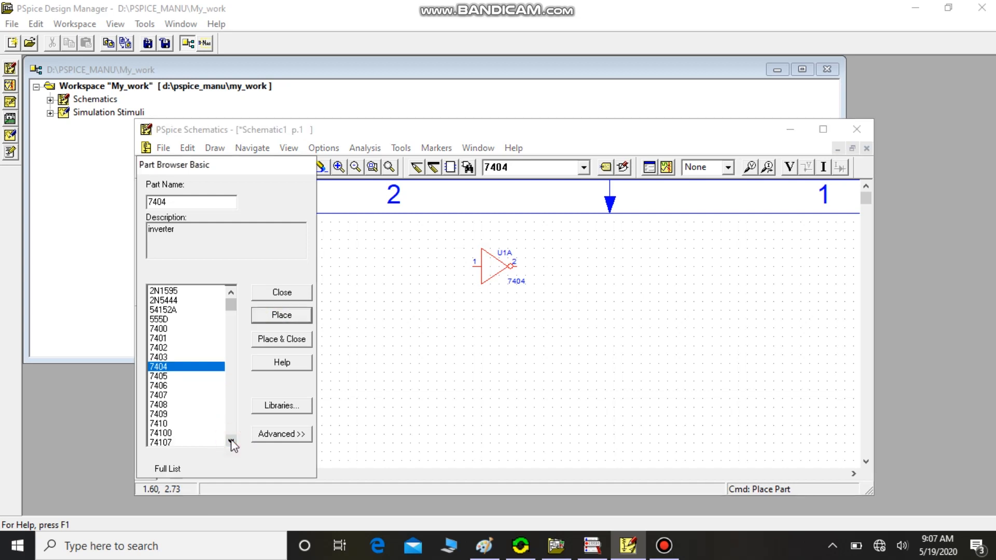
{"action": "left_click", "coordinate": [231, 441]}
{"action": "left_click", "coordinate": [163, 397]}
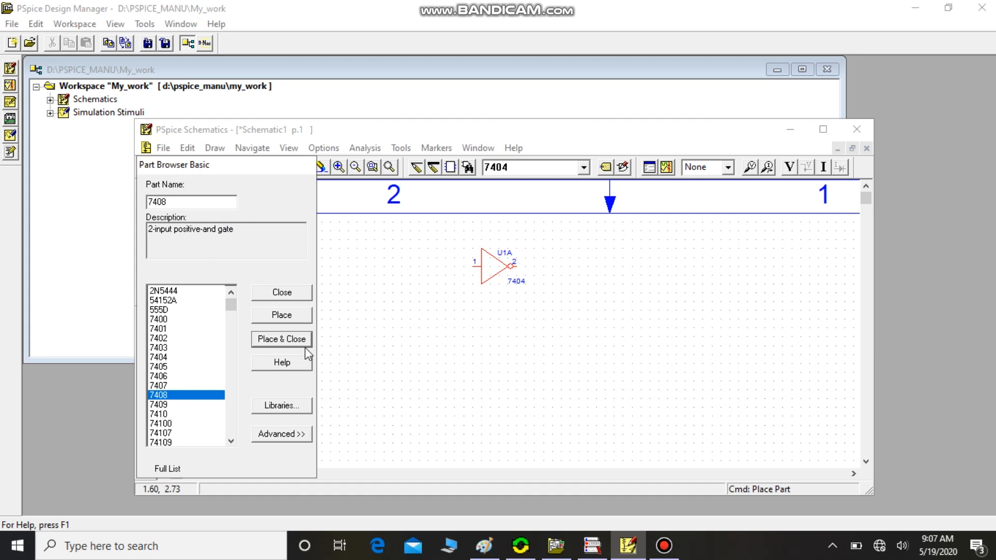
{"action": "left_click", "coordinate": [282, 316]}
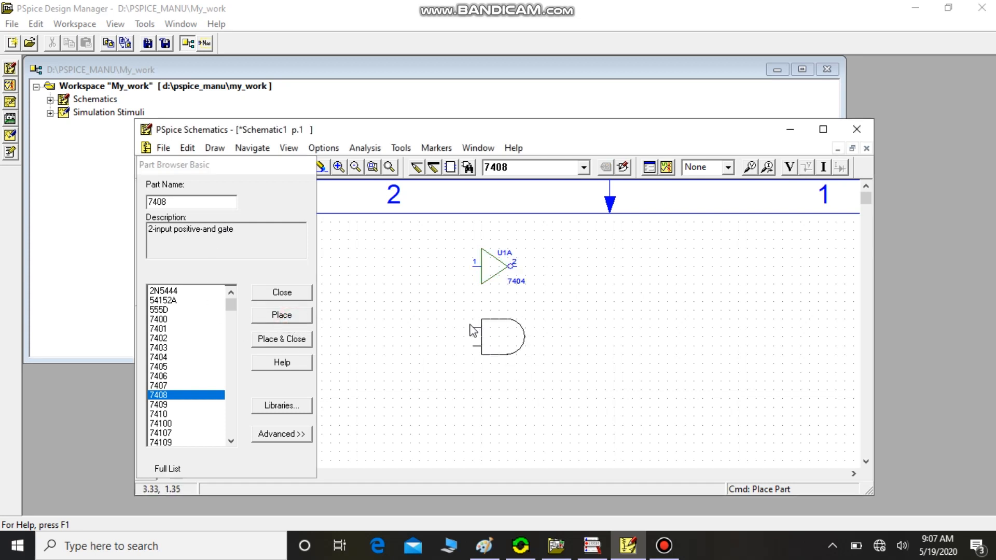
{"action": "left_click", "coordinate": [469, 322]}
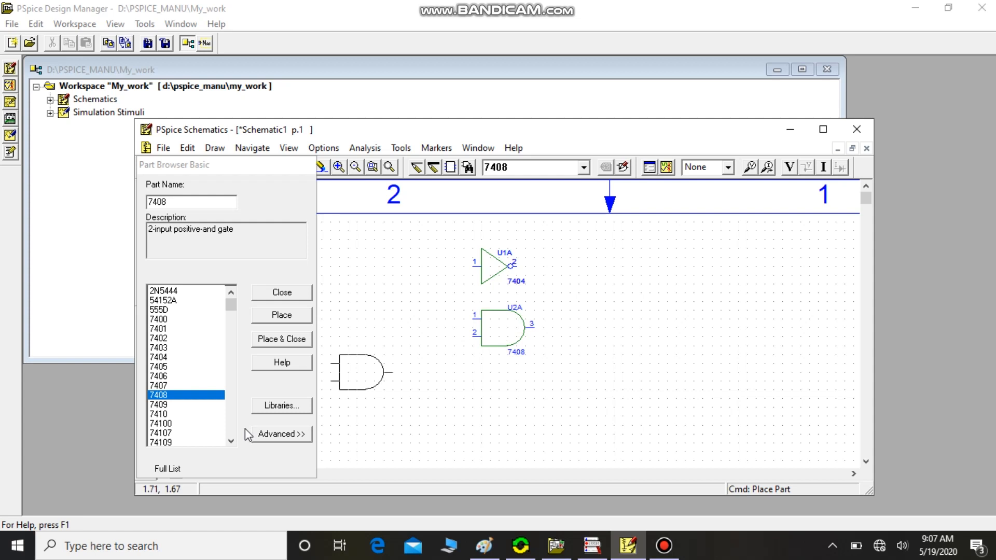
Place a 7432 two-input OR gate directly below the 7408 AND gate
{"action": "left_click", "coordinate": [231, 441]}
{"action": "left_click", "coordinate": [231, 441]}
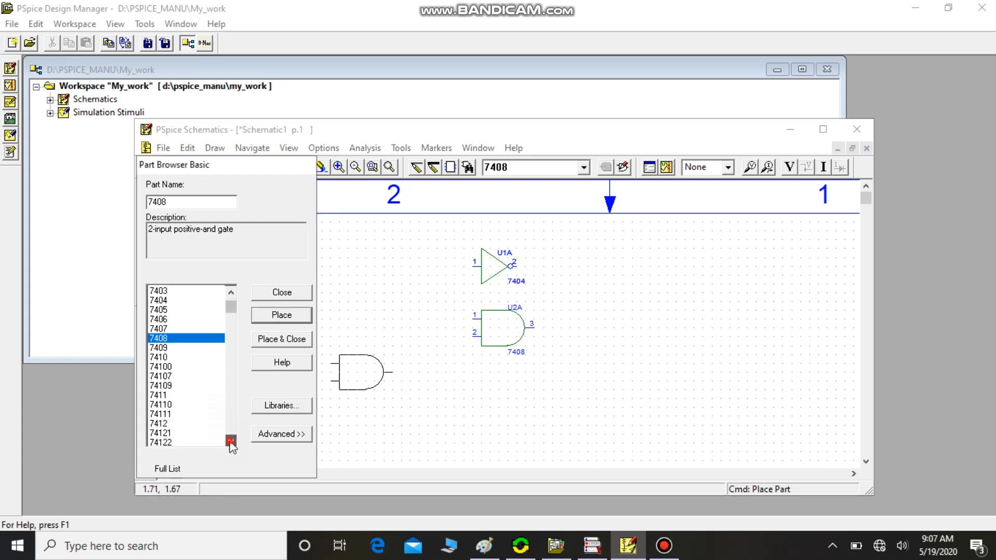
{"action": "left_click", "coordinate": [231, 441]}
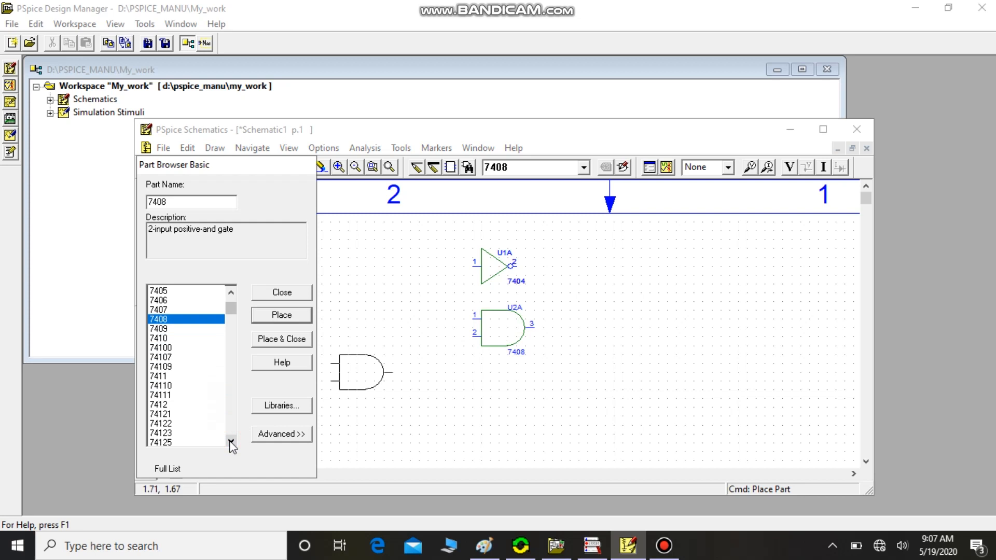
{"action": "double_click", "coordinate": [182, 202]}
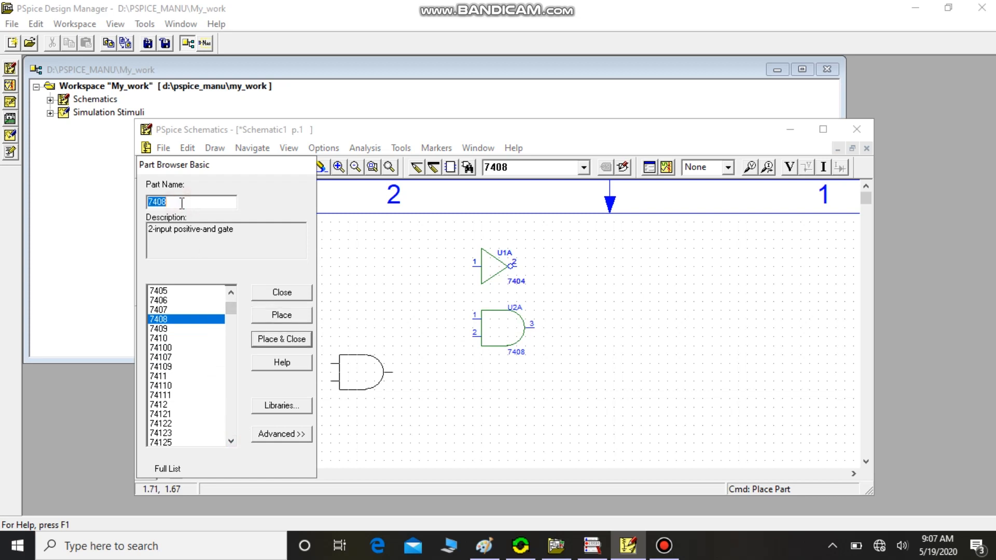
{"action": "type", "text": "7432"}
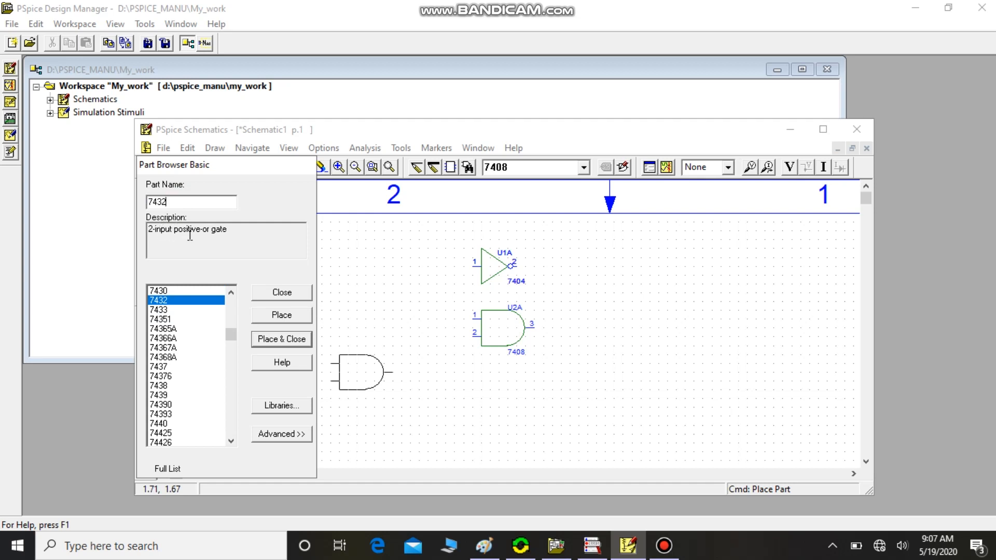
{"action": "left_click", "coordinate": [281, 315]}
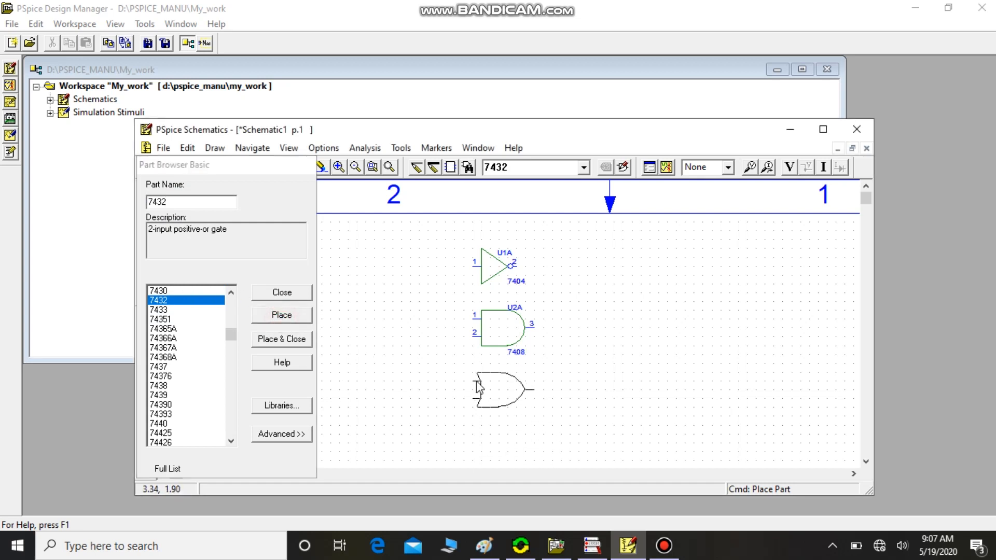
{"action": "left_click", "coordinate": [476, 382]}
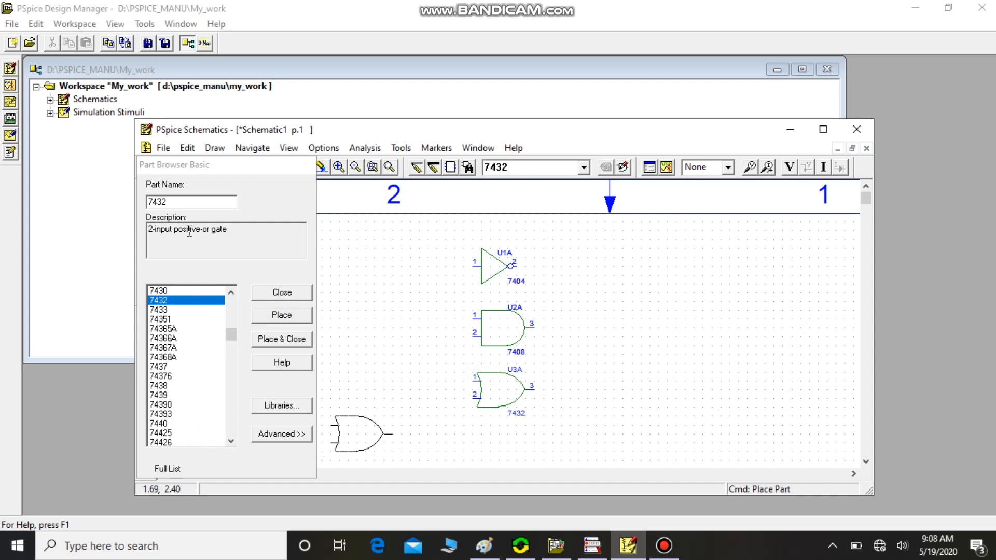
Place a 7400 two-input NAND gate directly below the 7432 OR gate
{"action": "left_click", "coordinate": [188, 200]}
{"action": "type", "text": "7400"}
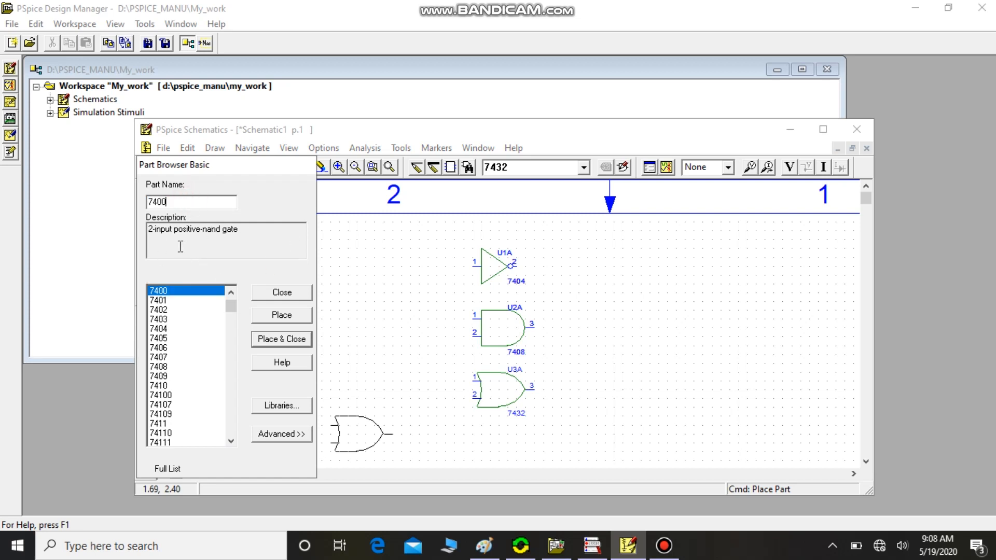
{"action": "left_click", "coordinate": [283, 321]}
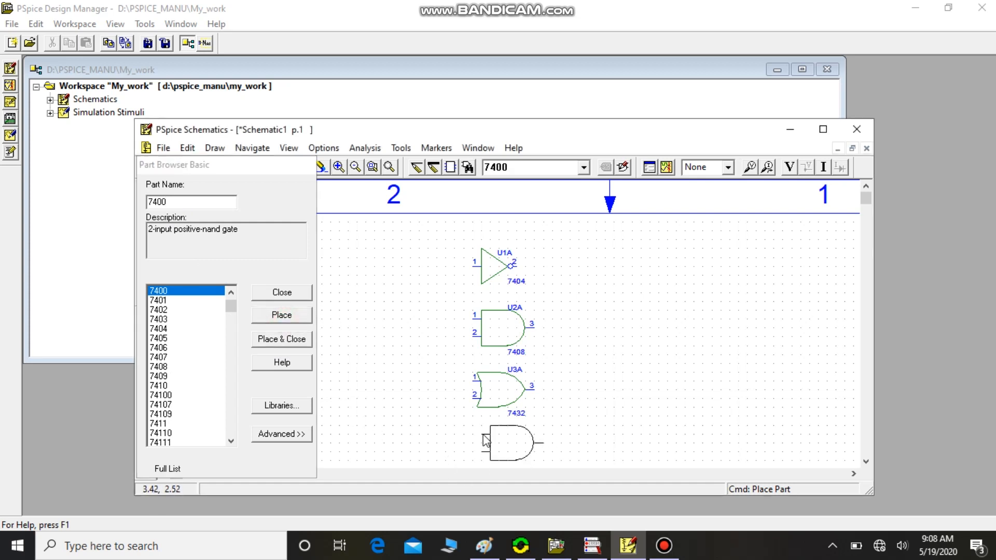
{"action": "left_click", "coordinate": [473, 443]}
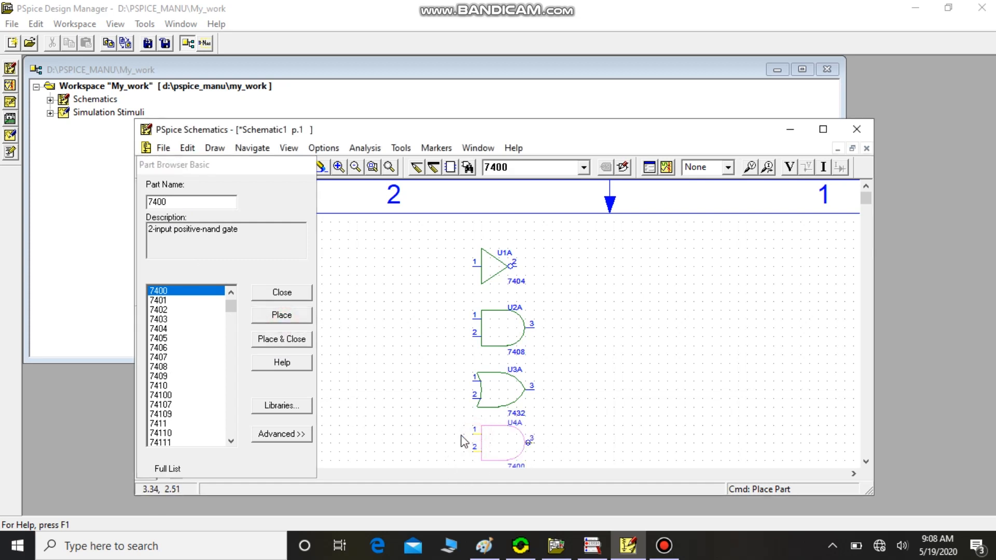
Place a 7402 two-input NOR gate below the 7400 NAND gate
{"action": "left_click", "coordinate": [197, 203]}
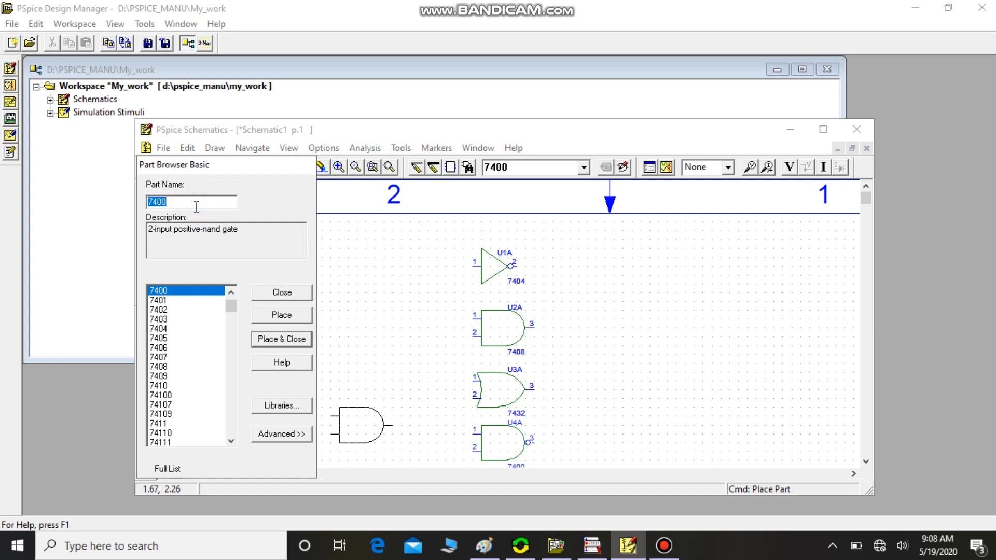
{"action": "type", "text": "7402"}
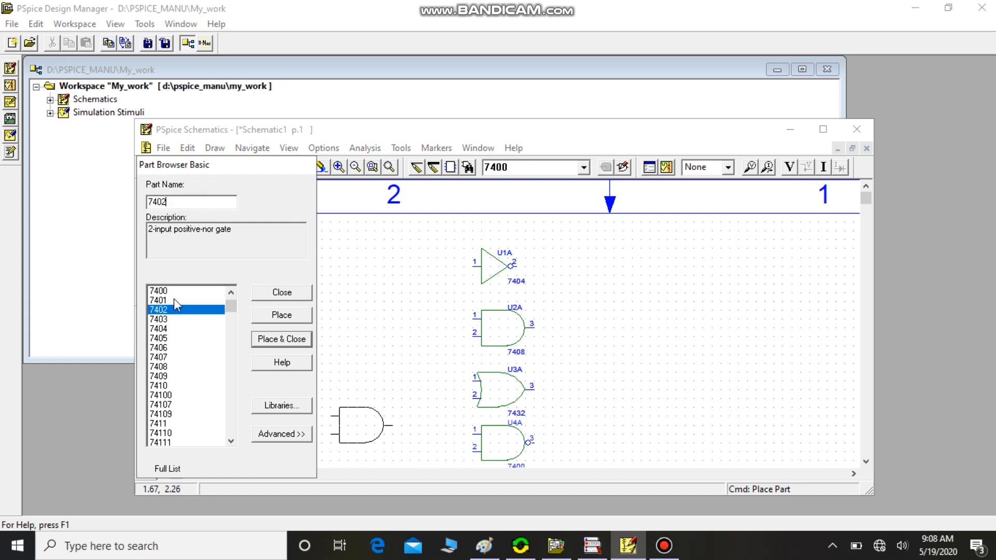
{"action": "left_click", "coordinate": [283, 317]}
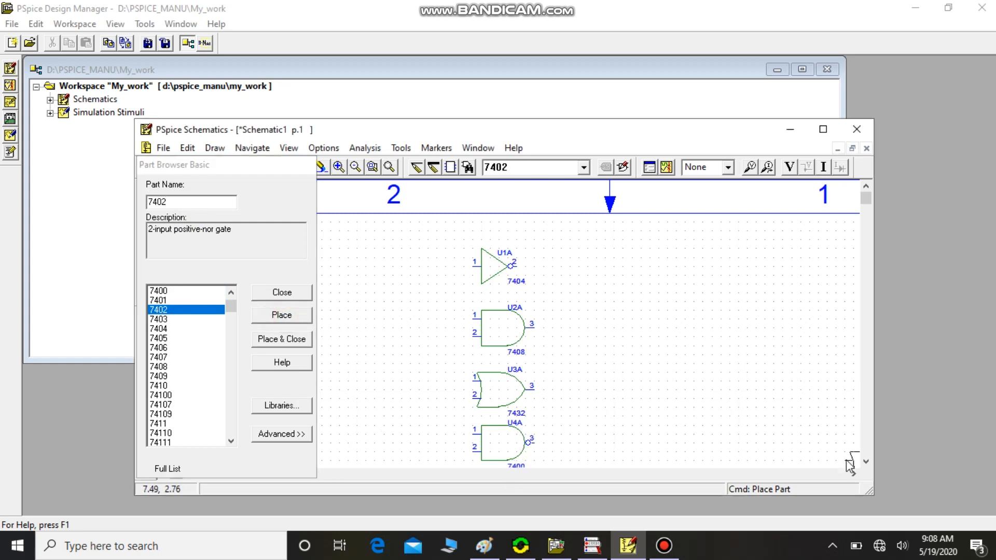
{"action": "left_click", "coordinate": [866, 462]}
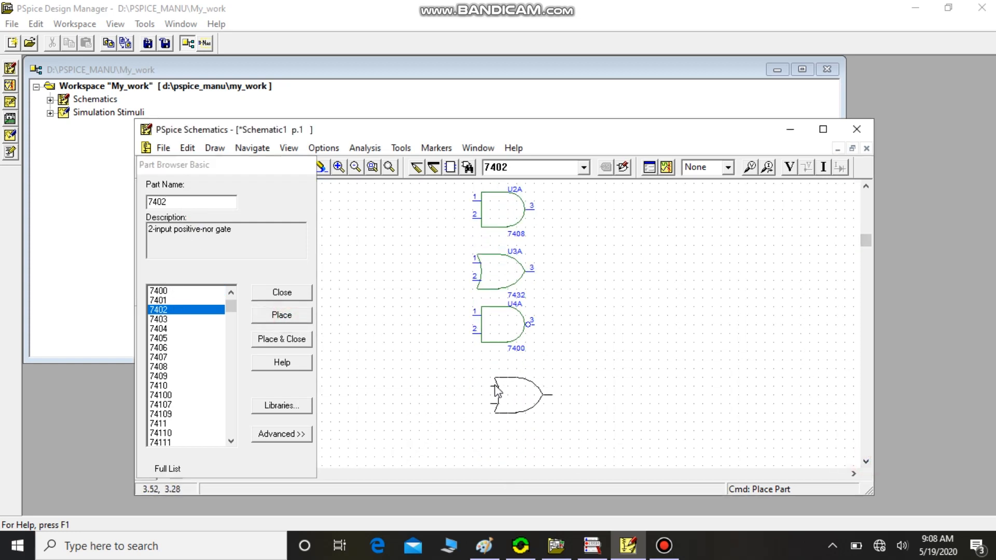
{"action": "left_click", "coordinate": [484, 385]}
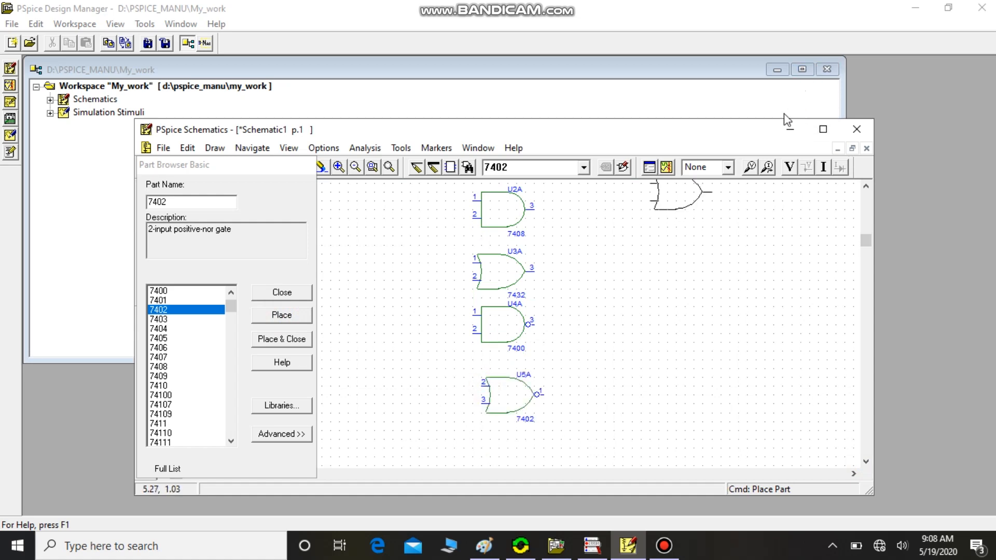
Maximize the schematic window and close the part browser so that all five gates fit in view
{"action": "left_click", "coordinate": [822, 129]}
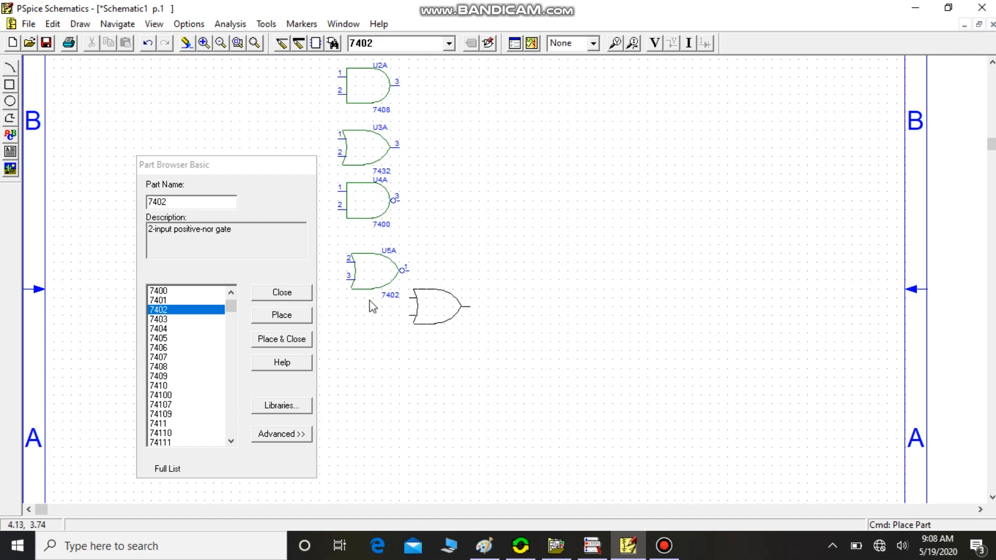
{"action": "right_click", "coordinate": [357, 306]}
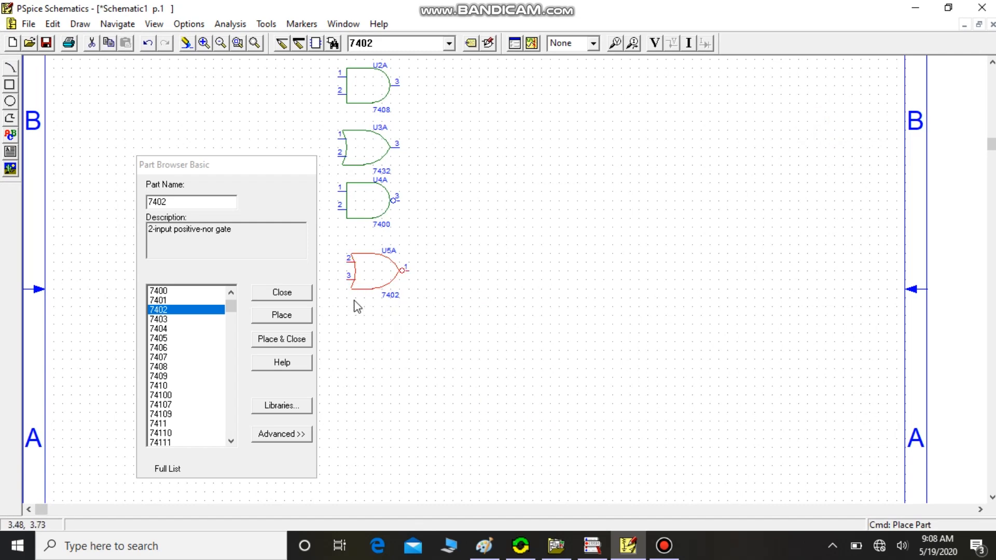
{"action": "left_click", "coordinate": [283, 298]}
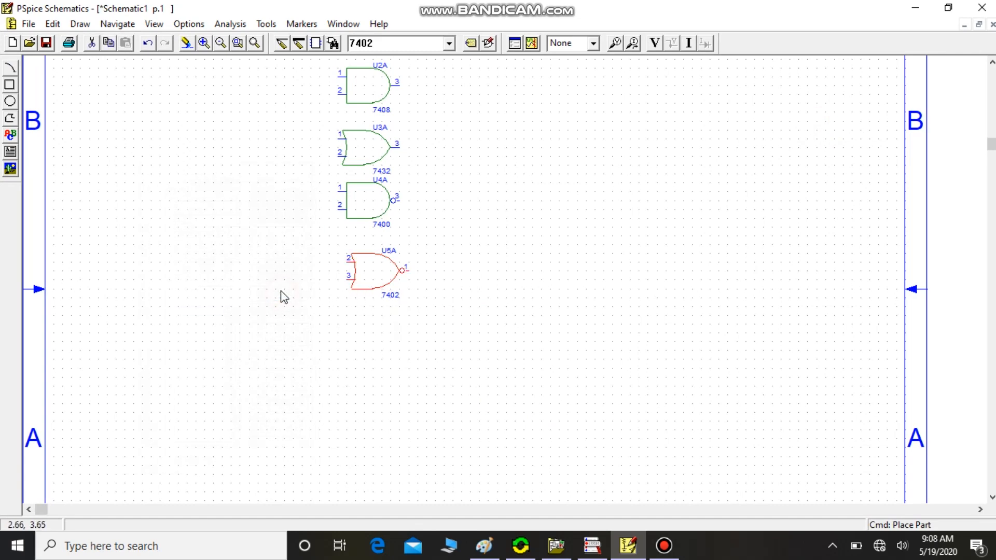
{"action": "left_click", "coordinate": [255, 43]}
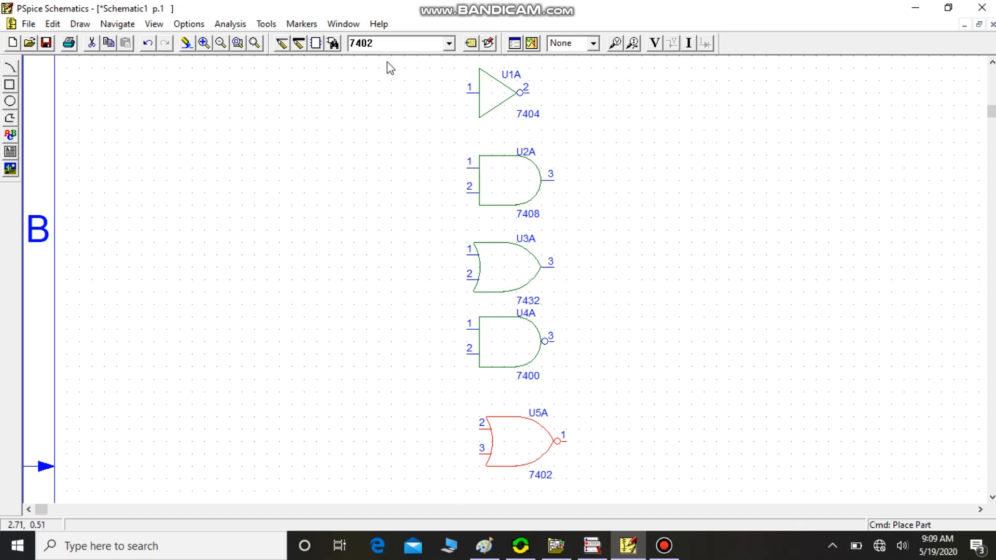
Place two DigStim digital stimulus sources, one above the other, to the left of the NOT gate, and finish placing parts
{"action": "left_click", "coordinate": [334, 46]}
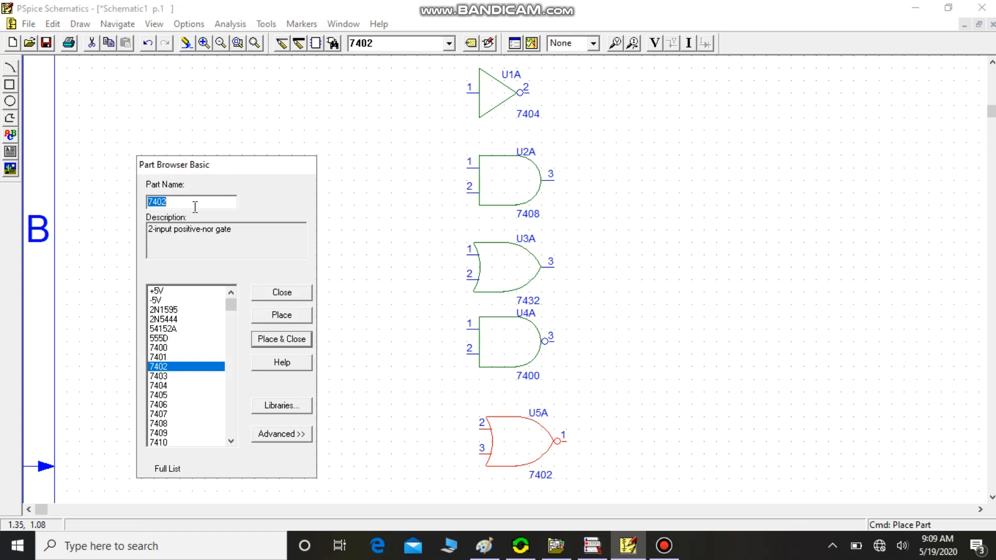
{"action": "type", "text": "digi"}
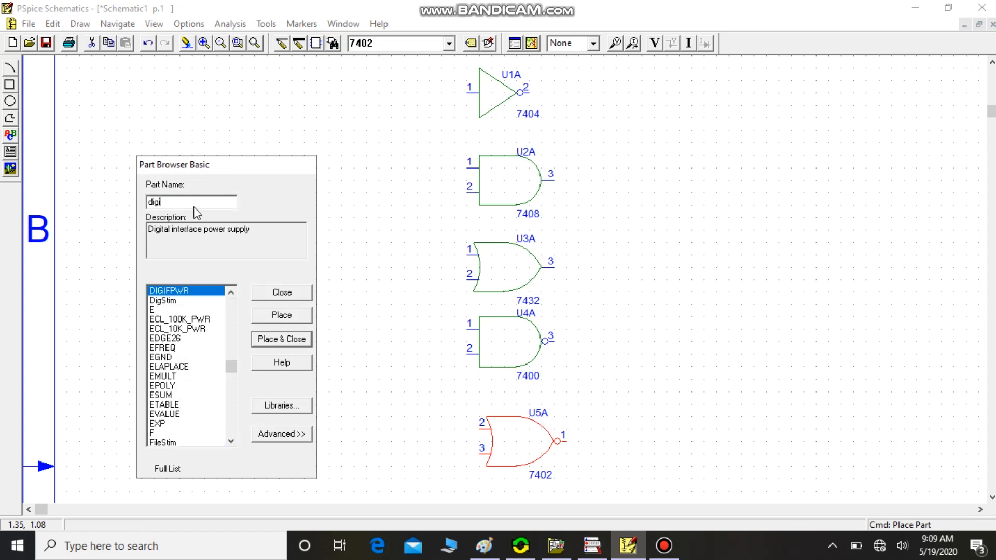
{"action": "left_click", "coordinate": [178, 302]}
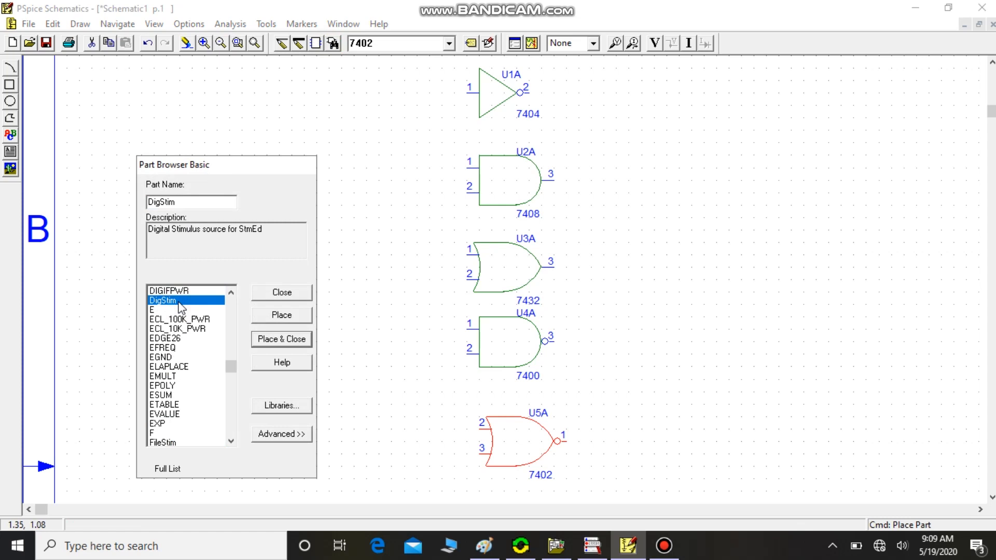
{"action": "left_click", "coordinate": [284, 315]}
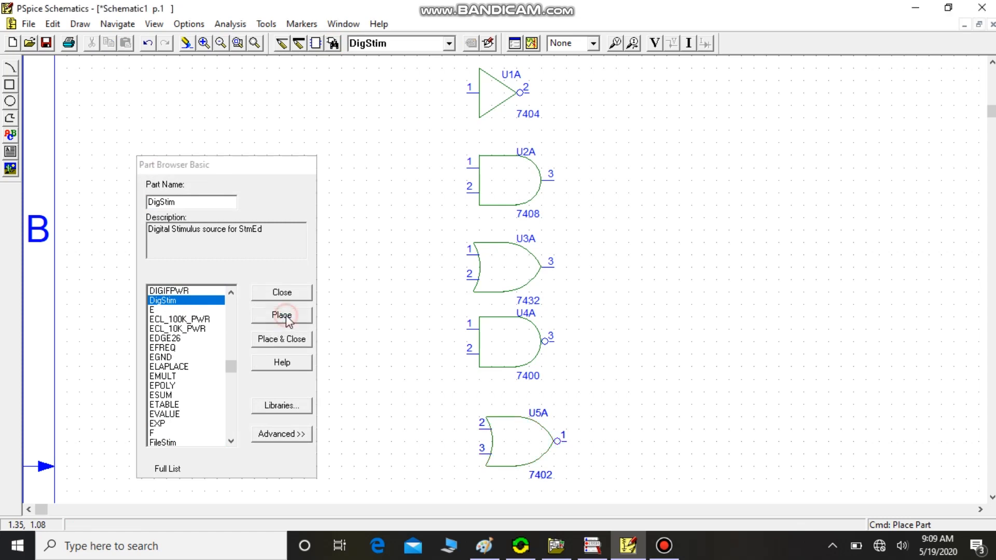
{"action": "left_click", "coordinate": [302, 94]}
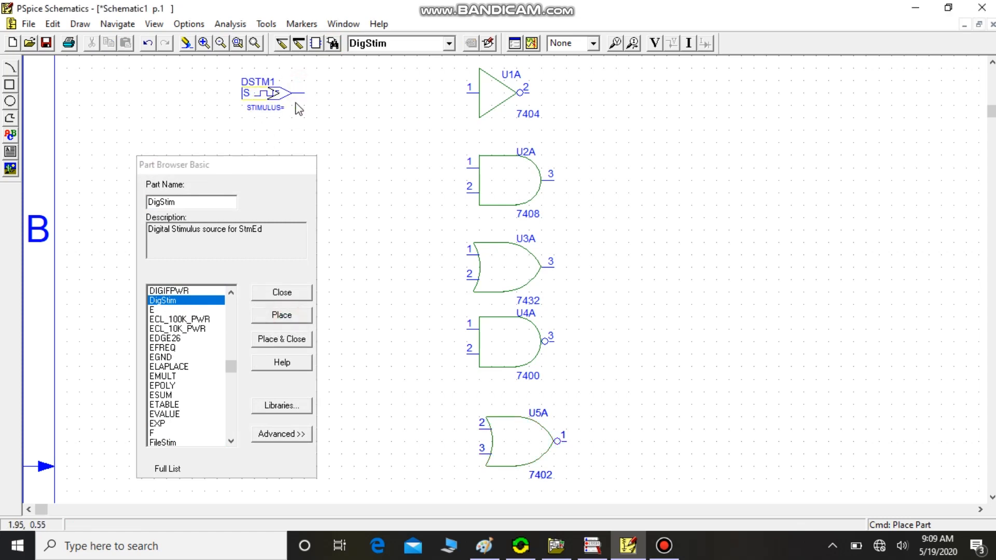
{"action": "left_click", "coordinate": [302, 131]}
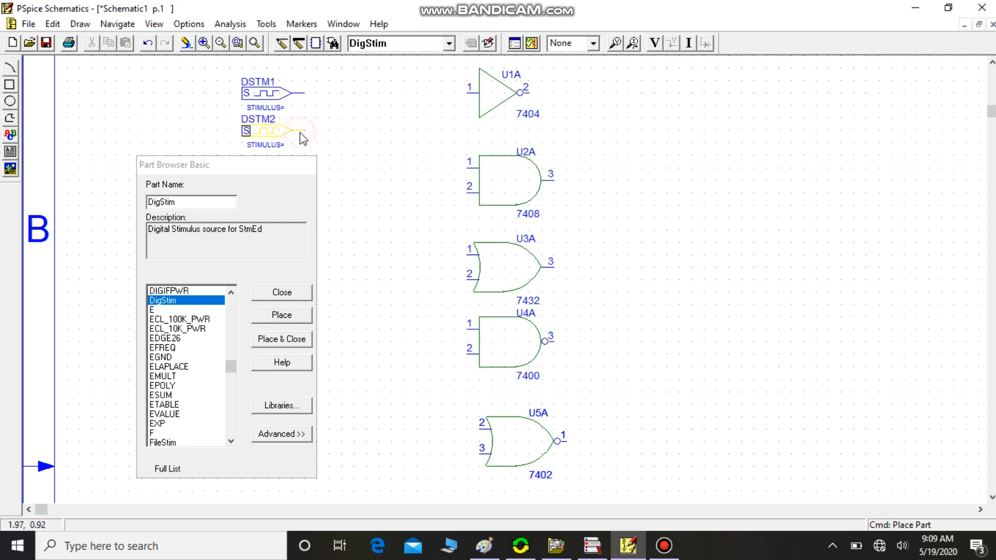
{"action": "left_click", "coordinate": [294, 292]}
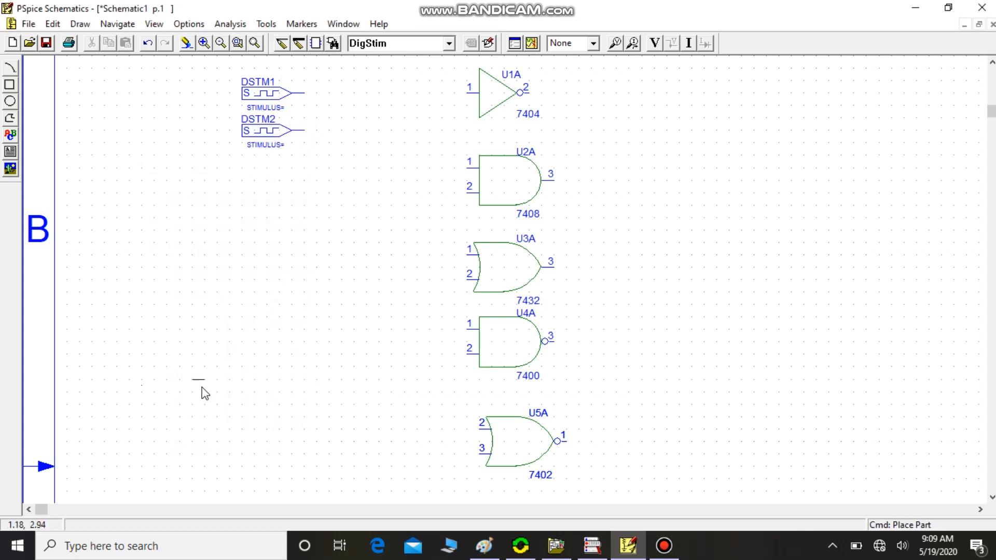
{"action": "right_click", "coordinate": [203, 391]}
Move the lower stimulus source DSTM2 down until its output is level with pin 1 of the 7408 AND gate
{"action": "left_click", "coordinate": [318, 222]}
{"action": "mouse_move", "coordinate": [273, 128]}
{"action": "left_mouse_down"}
{"action": "mouse_move", "coordinate": [277, 160]}
{"action": "mouse_move", "coordinate": [257, 172]}
{"action": "left_mouse_up"}
{"action": "left_click", "coordinate": [254, 135]}
{"action": "left_click", "coordinate": [183, 289]}
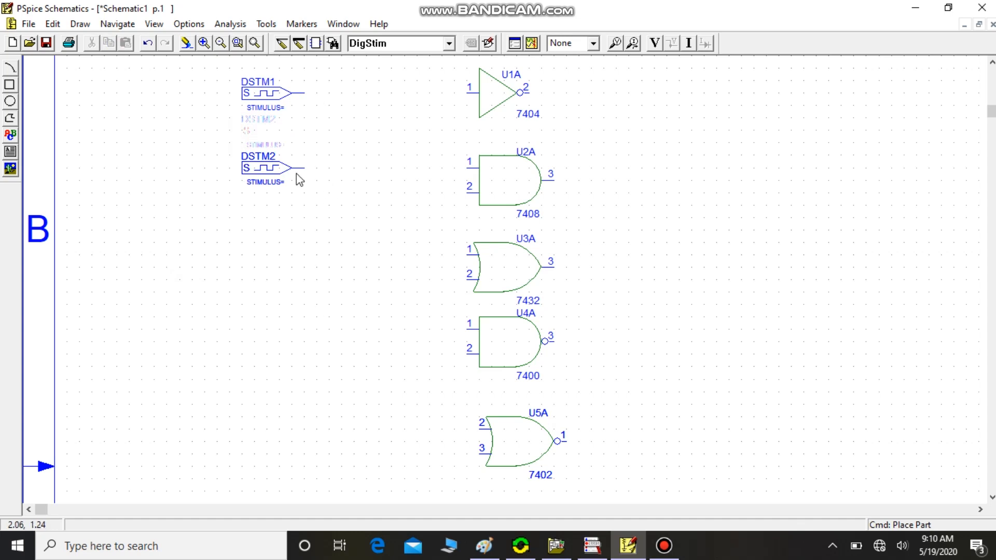
Wire the output of stimulus source DSTM1 to pin 1 of the 7408 AND gate and pin 1 of the 7432 OR gate
{"action": "left_click", "coordinate": [286, 46]}
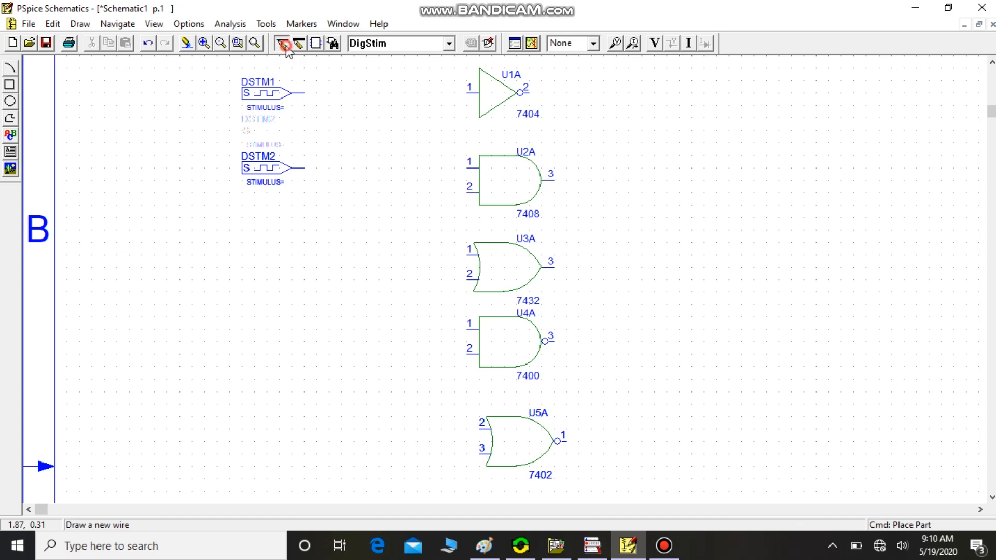
{"action": "left_click", "coordinate": [305, 94]}
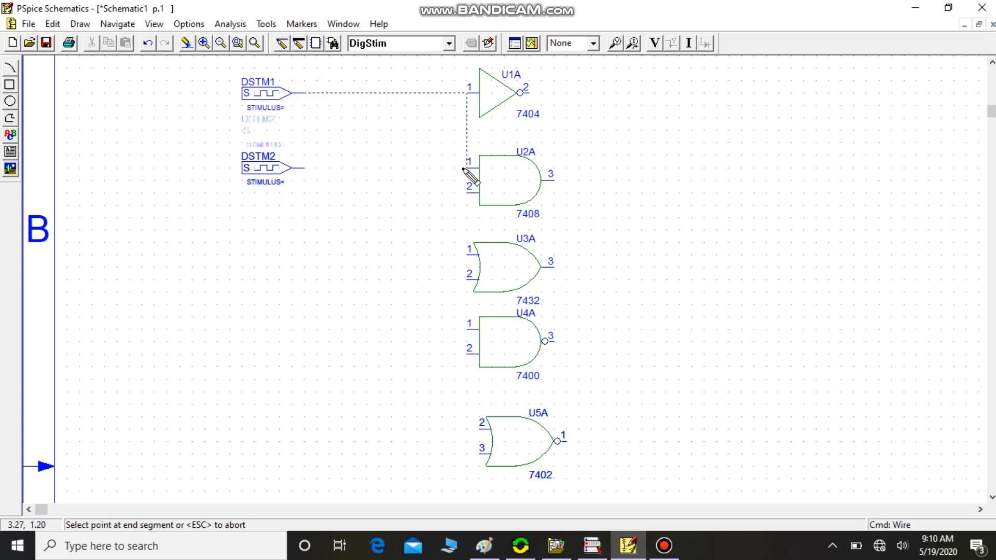
{"action": "left_click", "coordinate": [391, 165]}
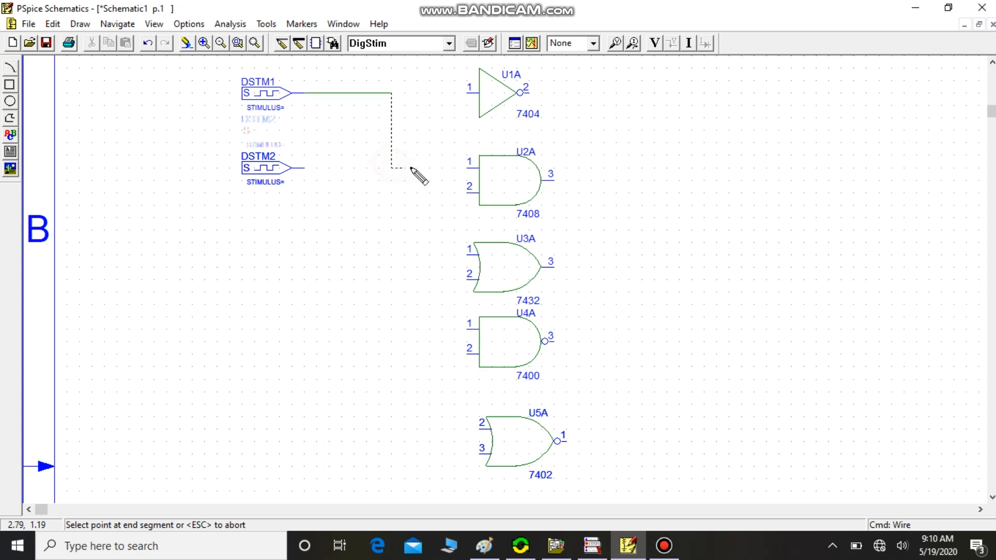
{"action": "left_click", "coordinate": [467, 168]}
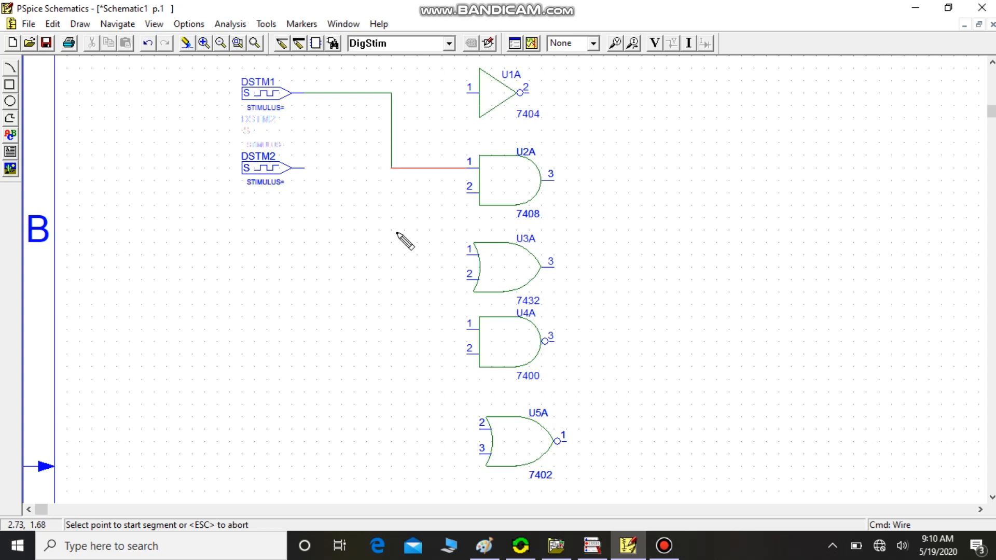
{"action": "left_click", "coordinate": [391, 168]}
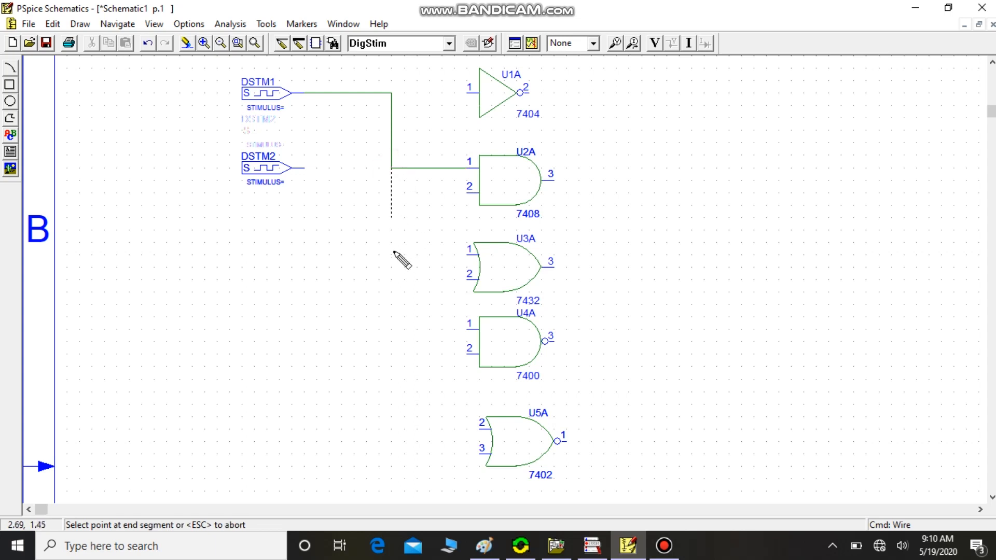
{"action": "left_click", "coordinate": [470, 255]}
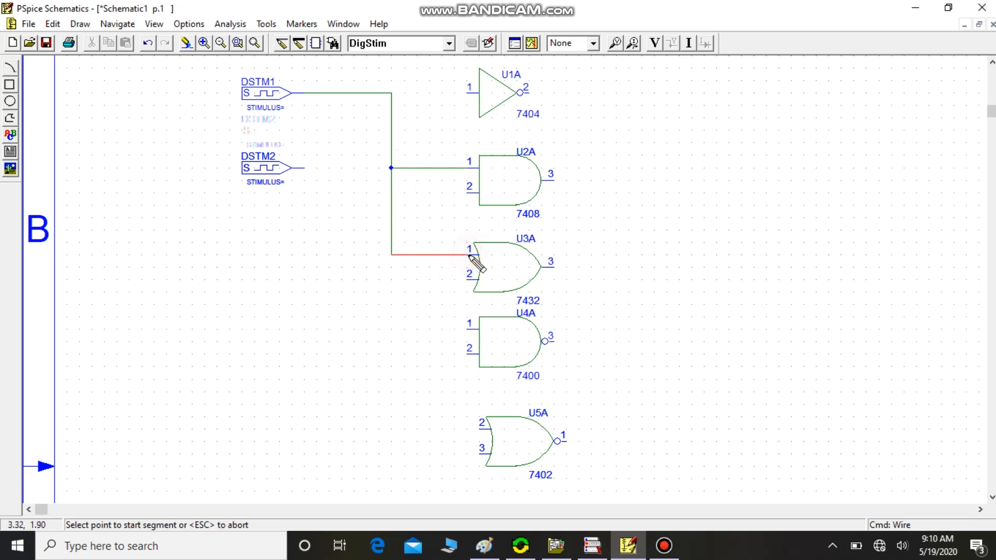
Extend the DSTM1 wire down to pin 1 of the 7400 NAND gate and pin 2 of the 7402 NOR gate
{"action": "left_click", "coordinate": [393, 255]}
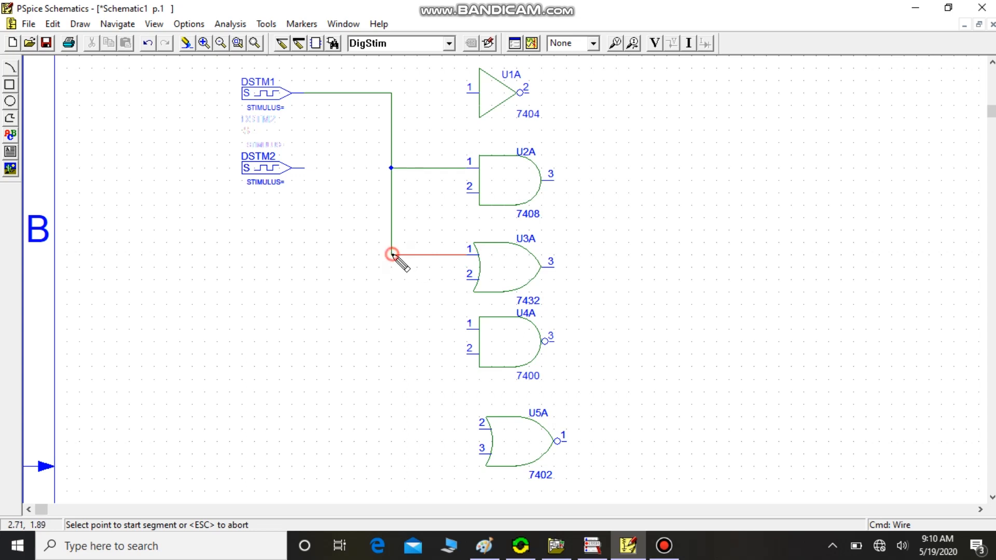
{"action": "left_click", "coordinate": [472, 329]}
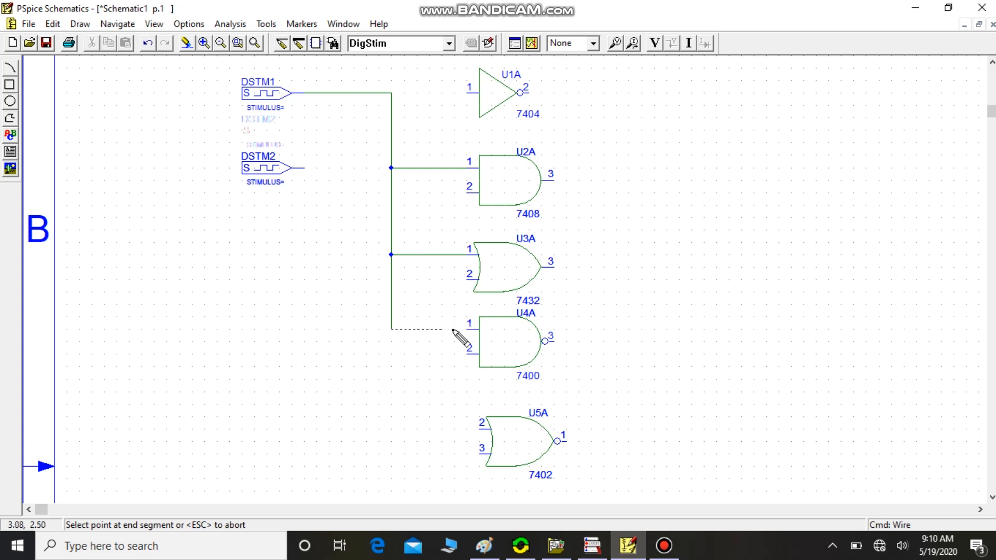
{"action": "left_click", "coordinate": [472, 329]}
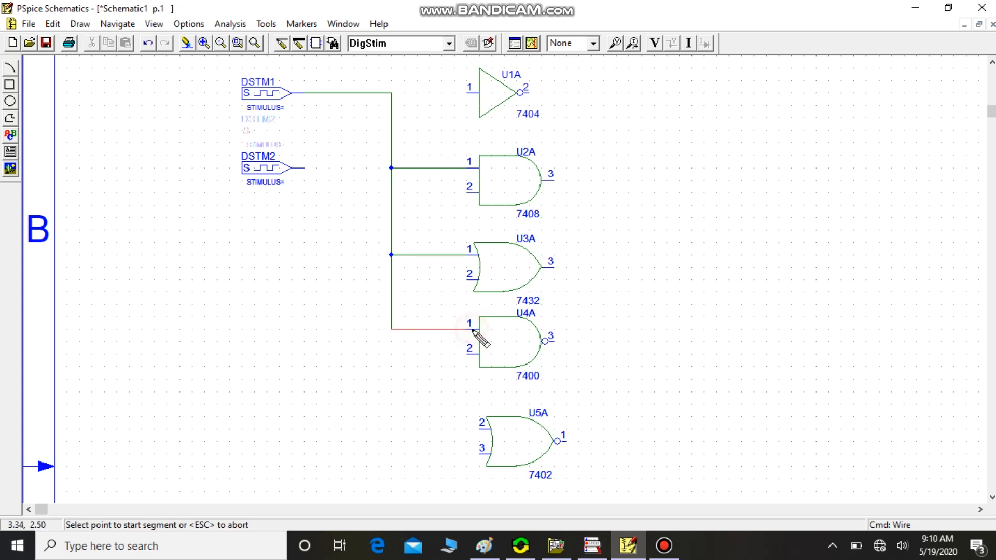
{"action": "left_click", "coordinate": [393, 330]}
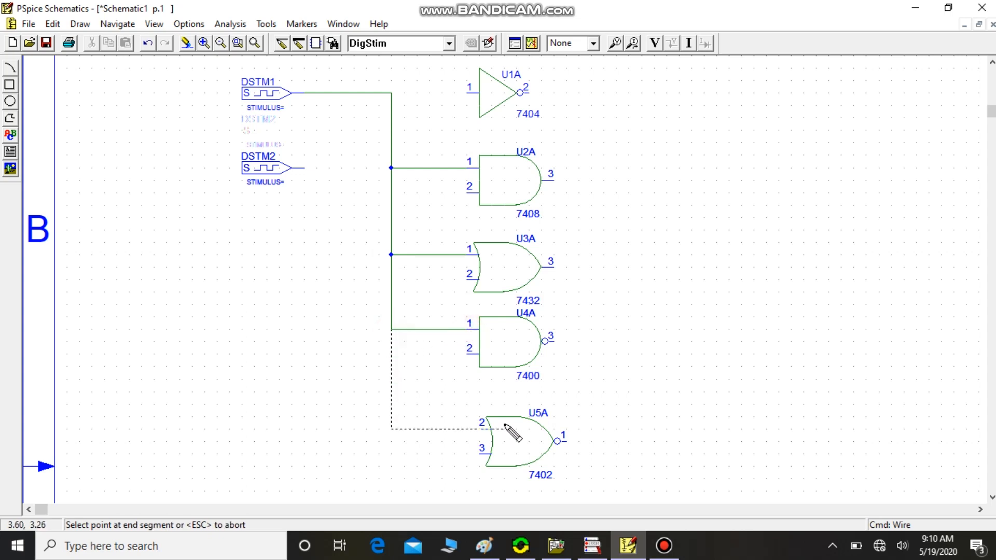
{"action": "left_click", "coordinate": [486, 429]}
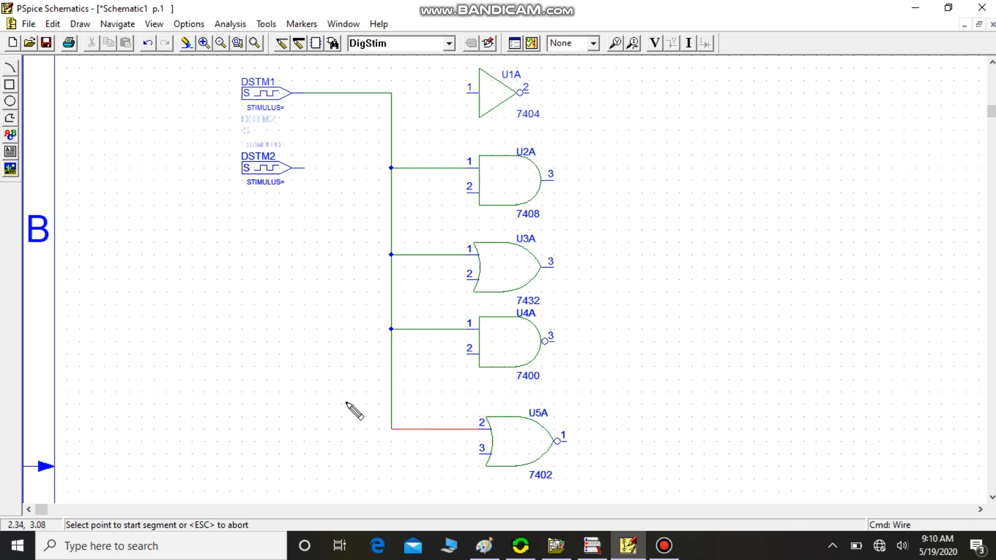
Wire the output of stimulus source DSTM2 to pin 2 of the 7408 AND gate and pin 2 of the 7432 OR gate
{"action": "left_click", "coordinate": [305, 168]}
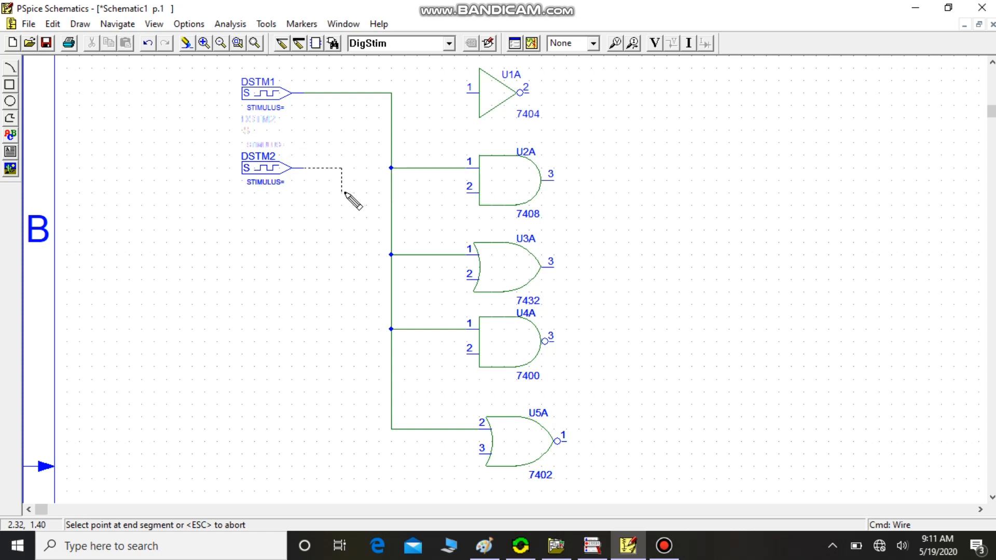
{"action": "left_click", "coordinate": [342, 192]}
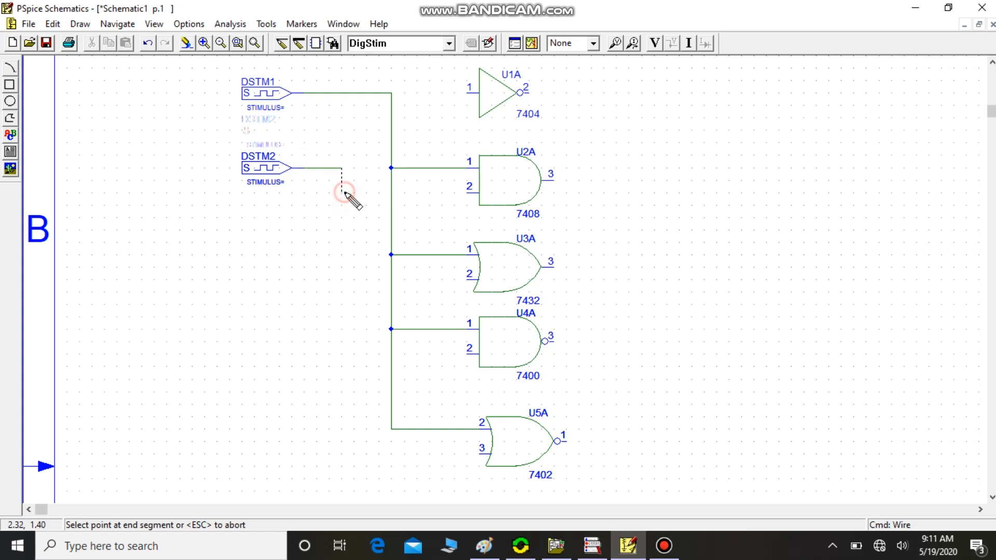
{"action": "left_click", "coordinate": [465, 195]}
{"action": "left_click", "coordinate": [341, 193]}
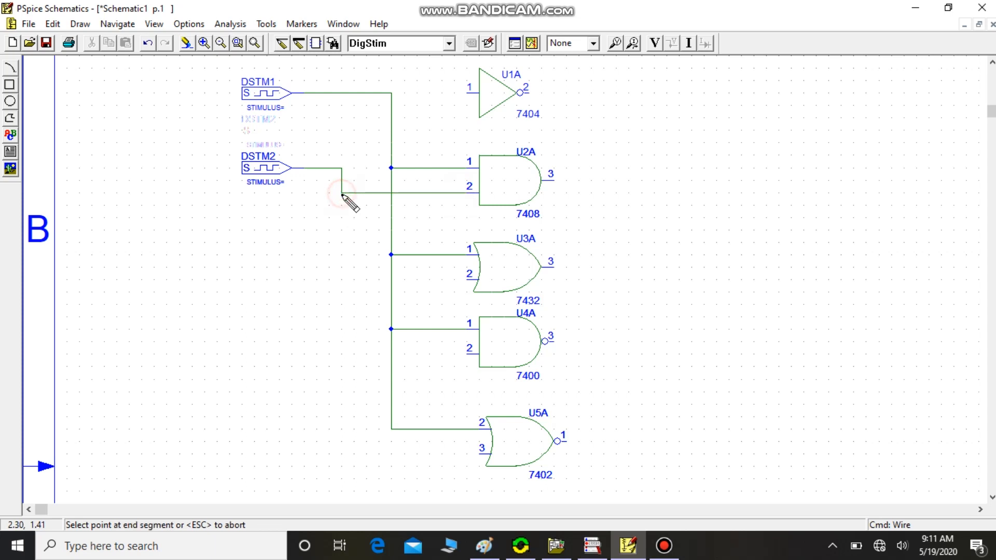
{"action": "left_click", "coordinate": [469, 277]}
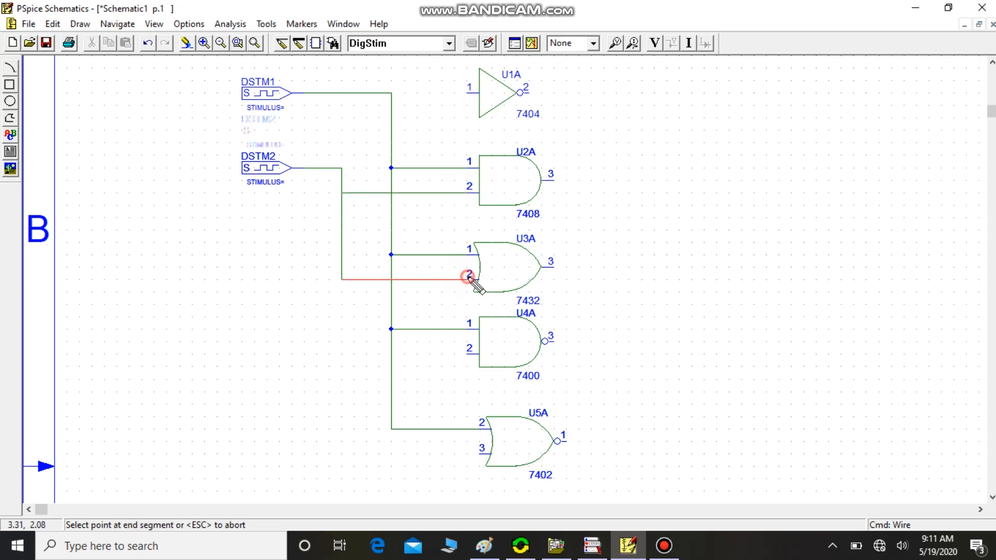
Extend the DSTM2 wire down to pin 2 of the 7400 NAND gate and pin 3 of the 7402 NOR gate
{"action": "left_click", "coordinate": [342, 280]}
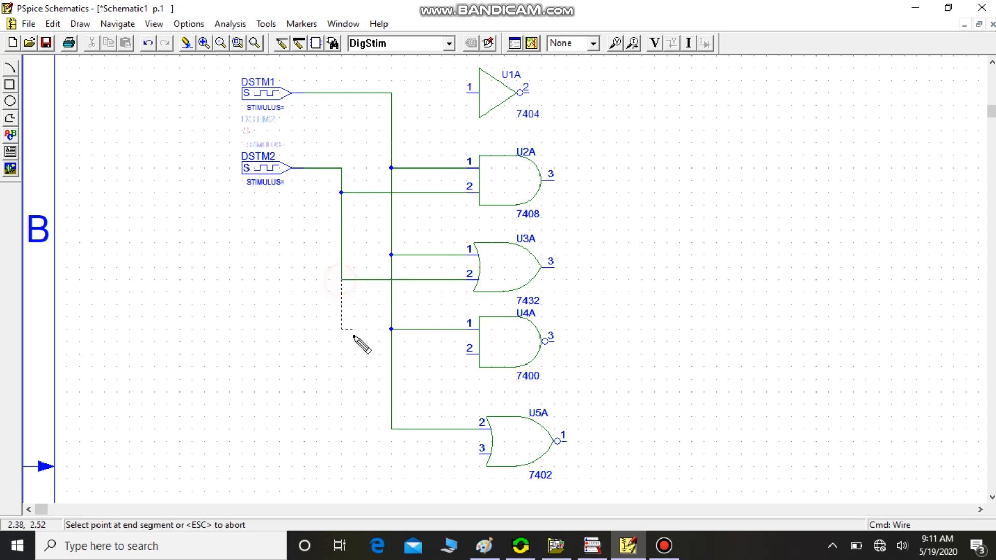
{"action": "left_click", "coordinate": [467, 354]}
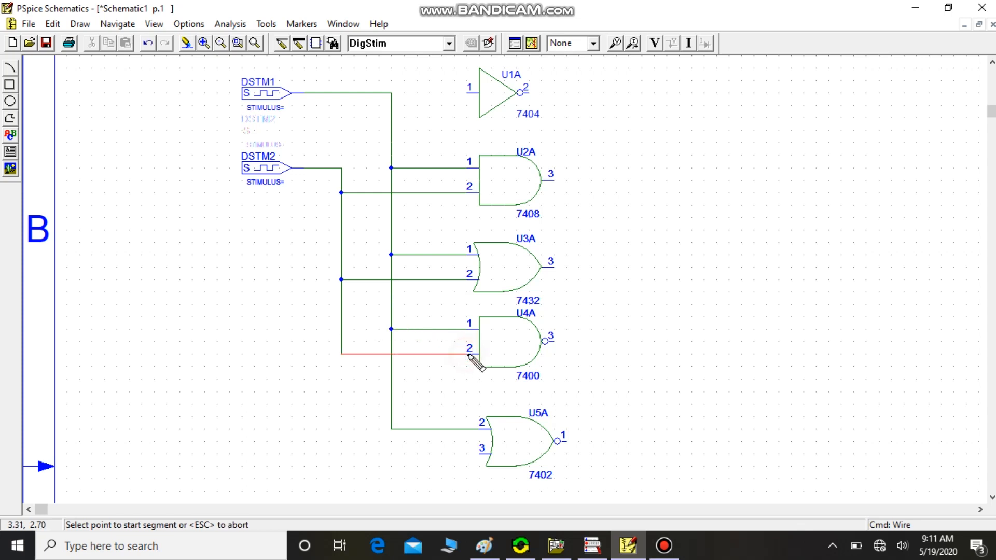
{"action": "left_click", "coordinate": [341, 354]}
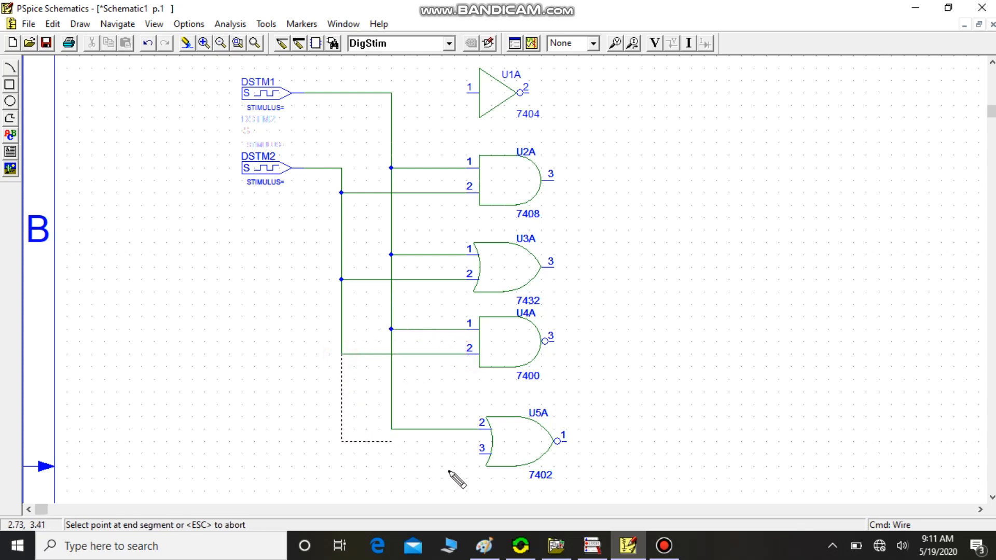
{"action": "left_click", "coordinate": [480, 454]}
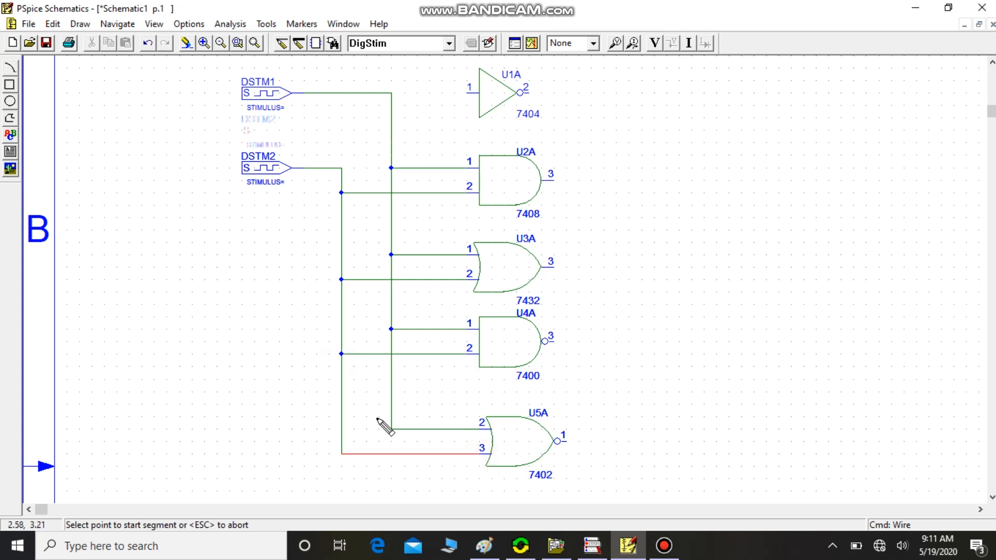
Branch the DSTM1 wire from its upper corner to the input of the 7404 NOT gate and stop wiring
{"action": "left_click", "coordinate": [391, 93]}
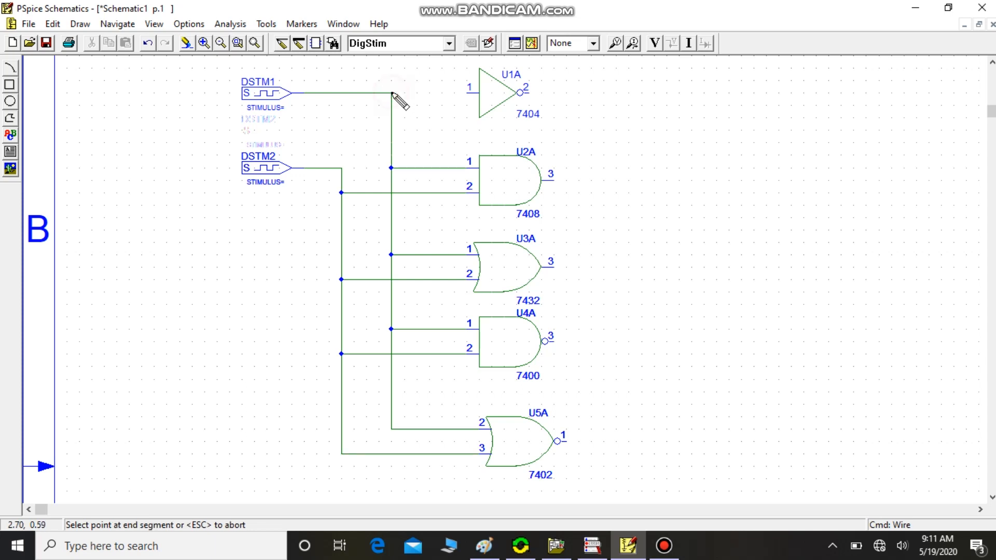
{"action": "left_click", "coordinate": [468, 93]}
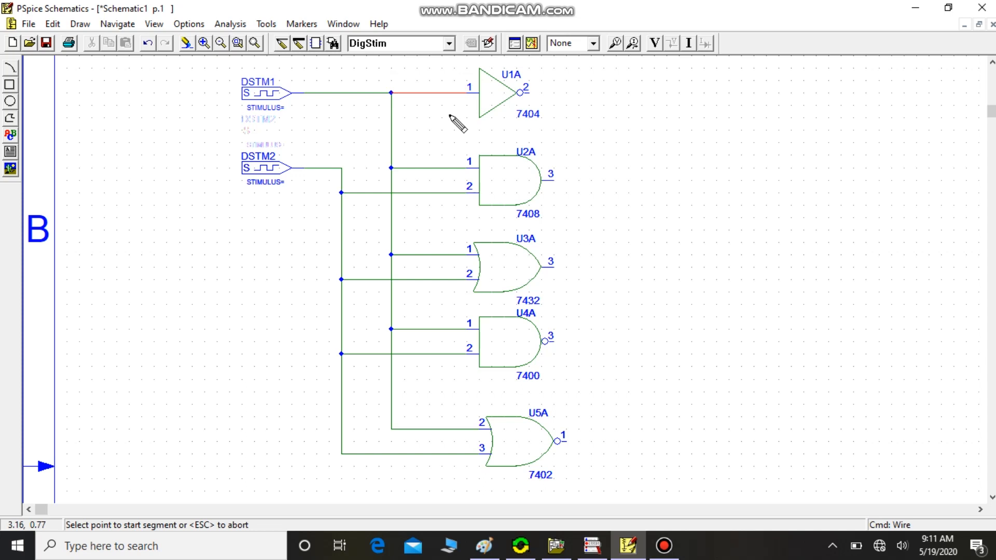
{"action": "key", "text": "Escape"}
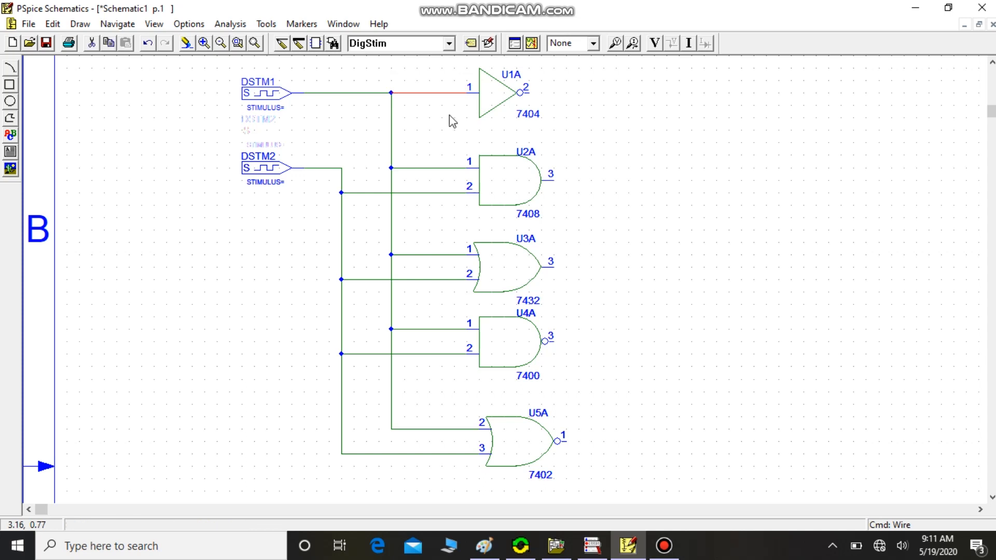
Set the reference designator of the upper stimulus source to A and of the lower one to B
{"action": "double_click", "coordinate": [255, 83]}
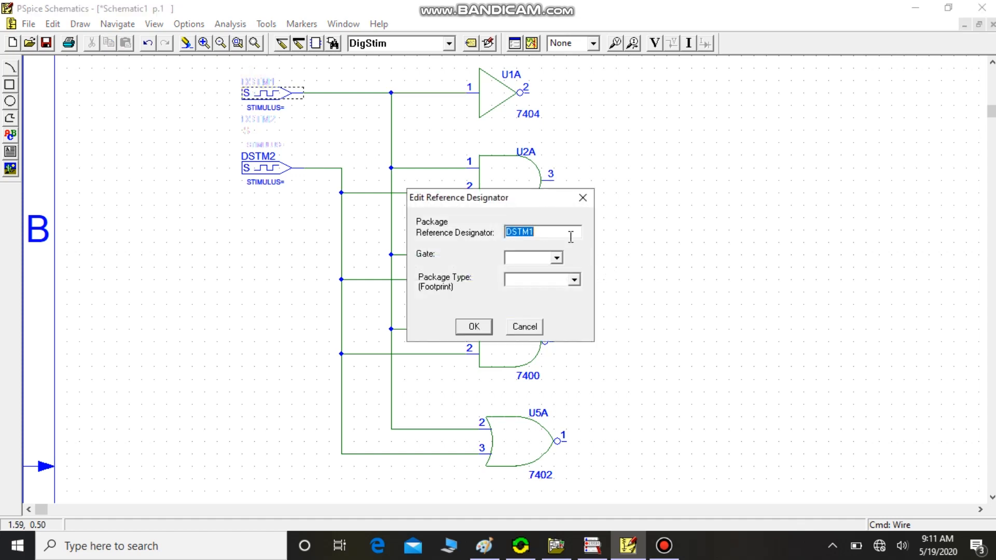
{"action": "type", "text": "A"}
{"action": "key", "text": "Return"}
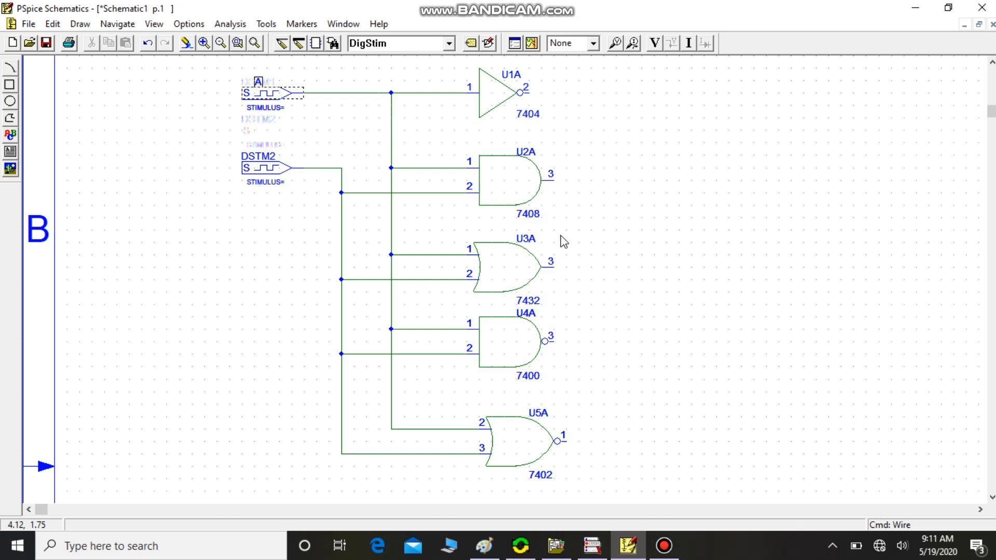
{"action": "left_click", "coordinate": [270, 156]}
{"action": "double_click", "coordinate": [270, 157]}
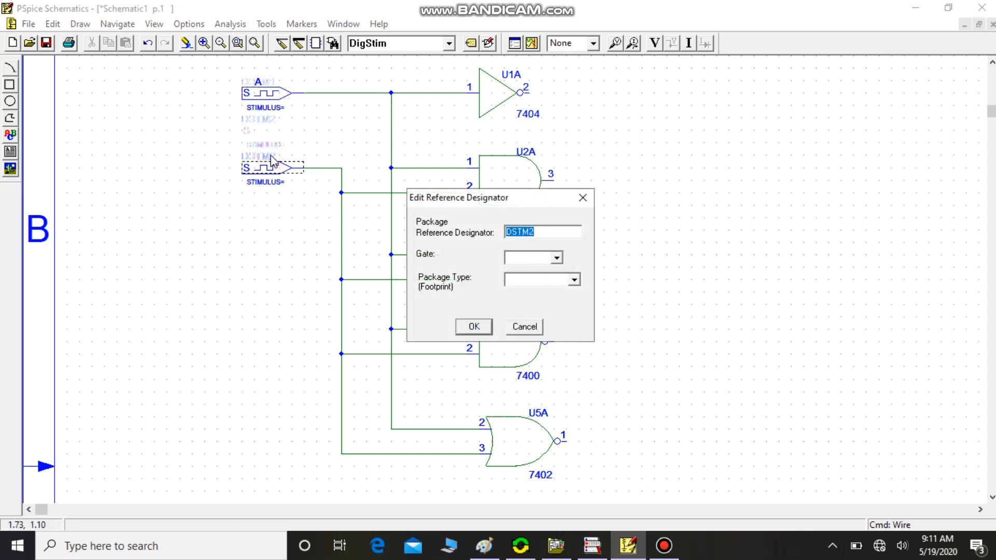
{"action": "type", "text": "B"}
{"action": "left_click", "coordinate": [472, 330]}
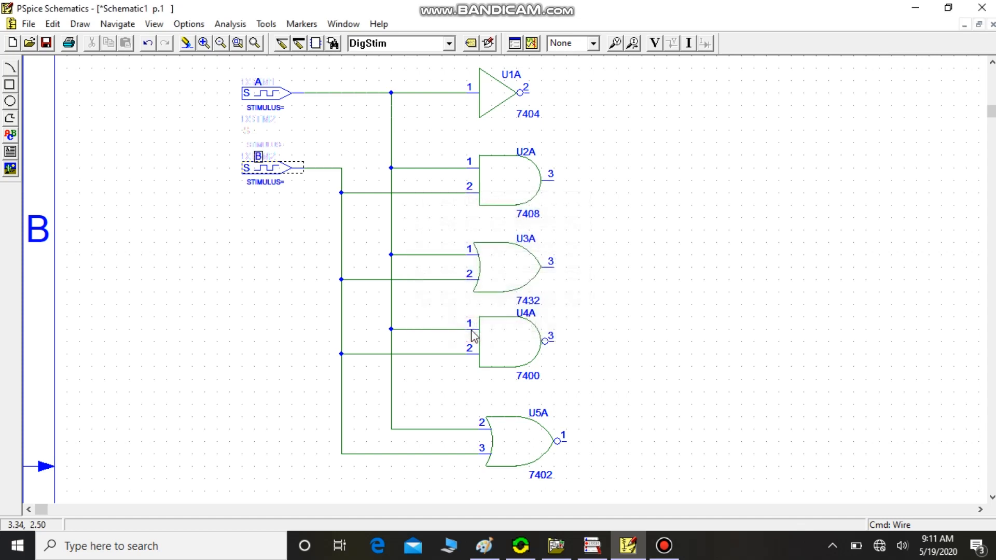
{"action": "left_click", "coordinate": [180, 272]}
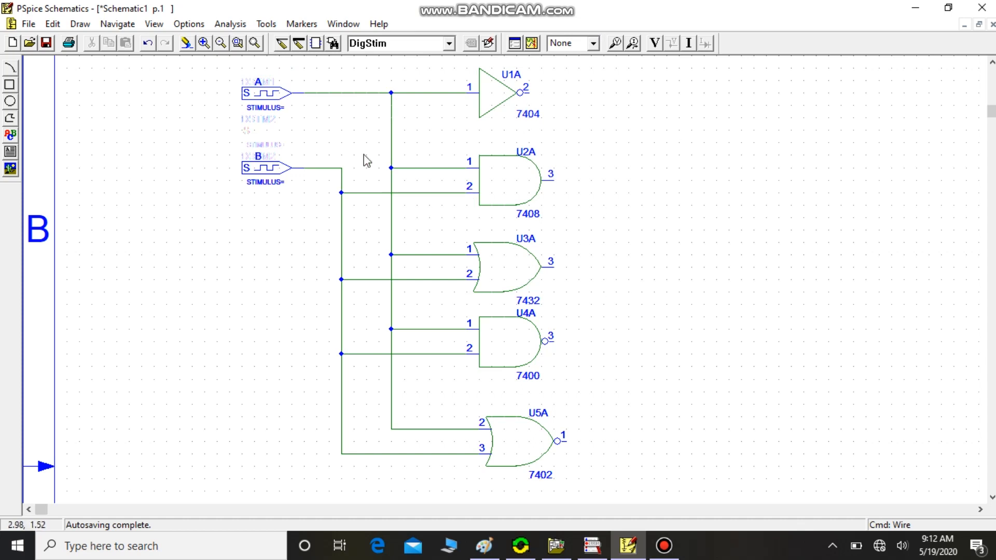
Place five IF_OUT interface output ports, one level with the output of each of the five gates
{"action": "left_click", "coordinate": [333, 45]}
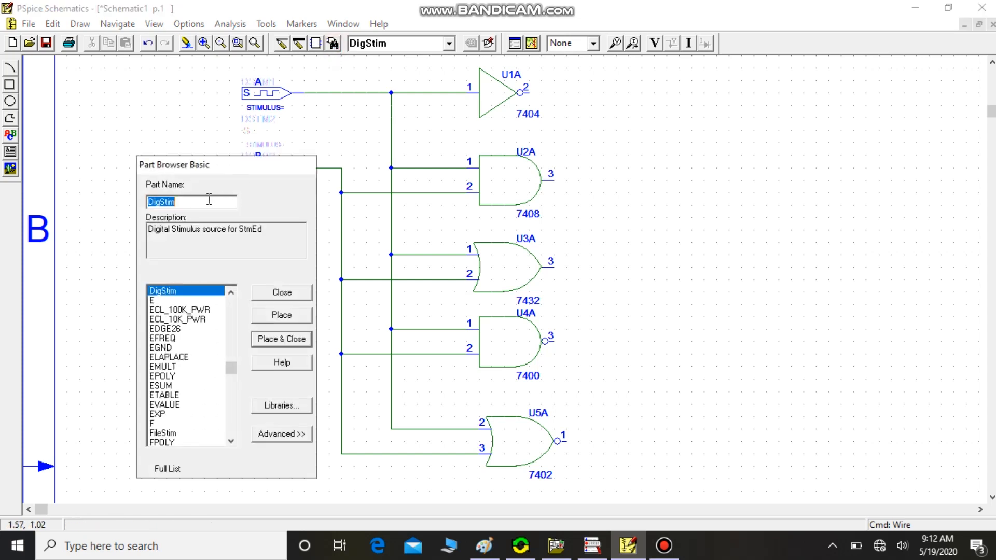
{"action": "type", "text": "if"}
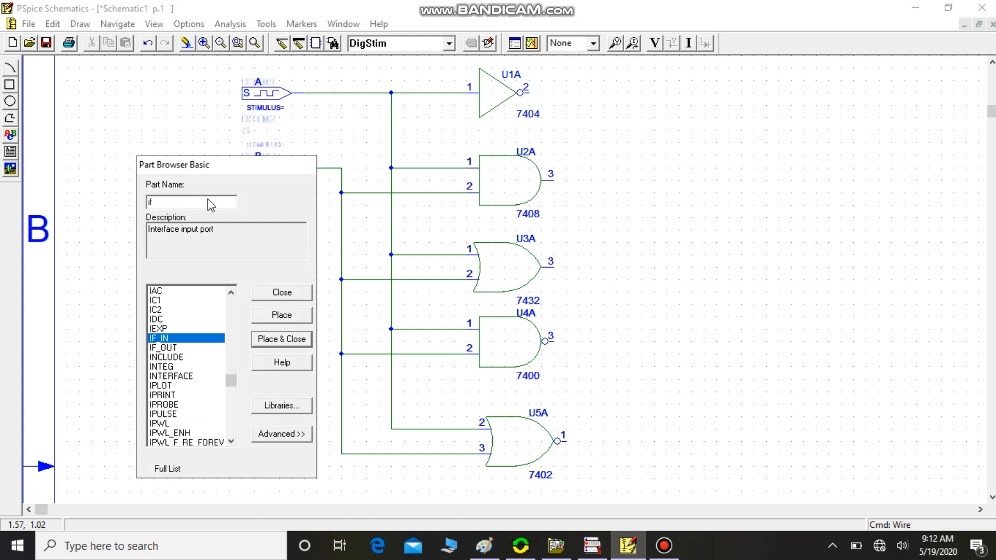
{"action": "left_click", "coordinate": [171, 348]}
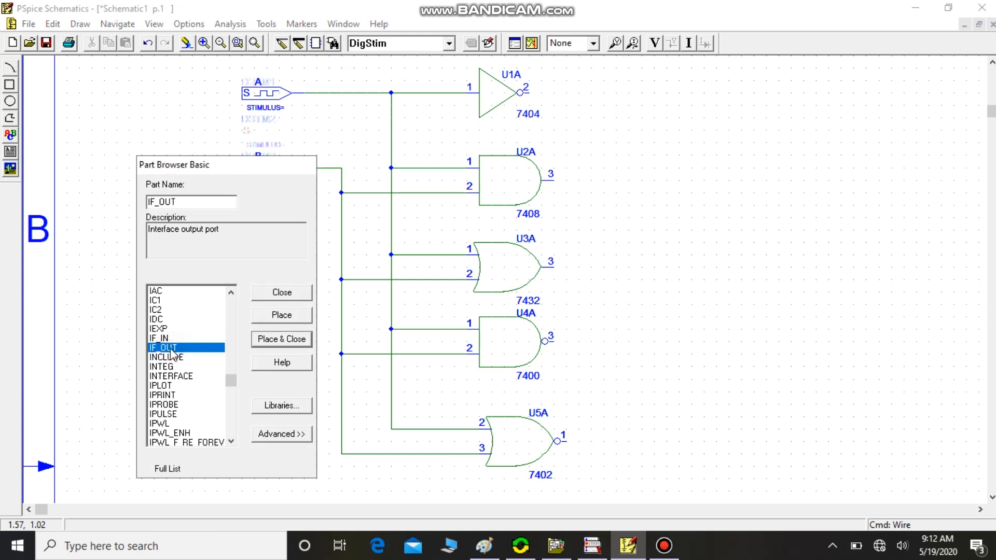
{"action": "left_click", "coordinate": [282, 316]}
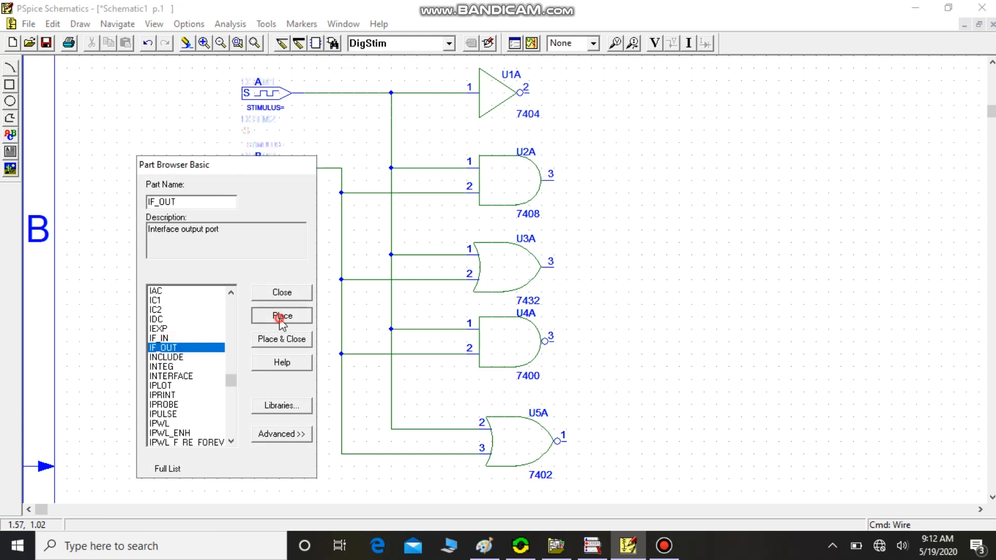
{"action": "left_click", "coordinate": [643, 98]}
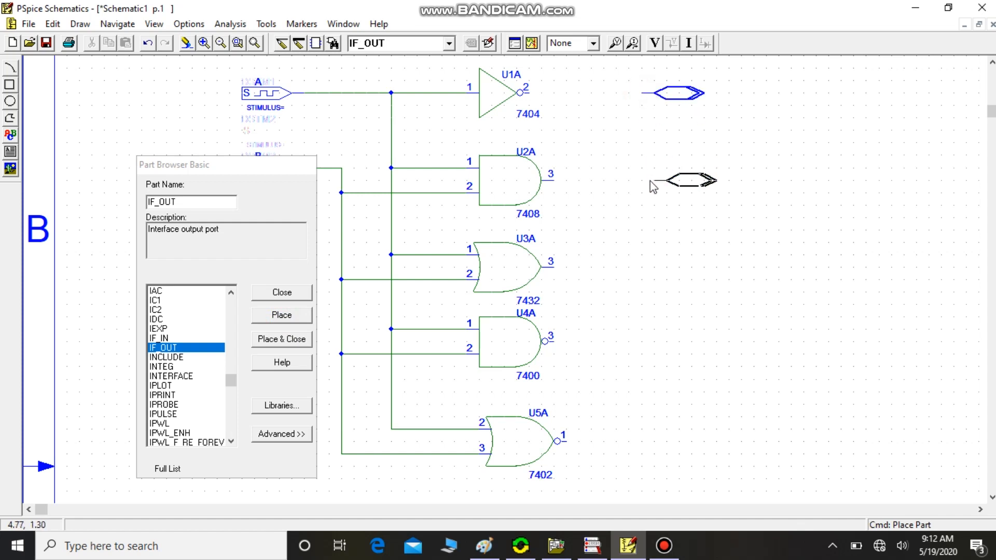
{"action": "left_click", "coordinate": [651, 184]}
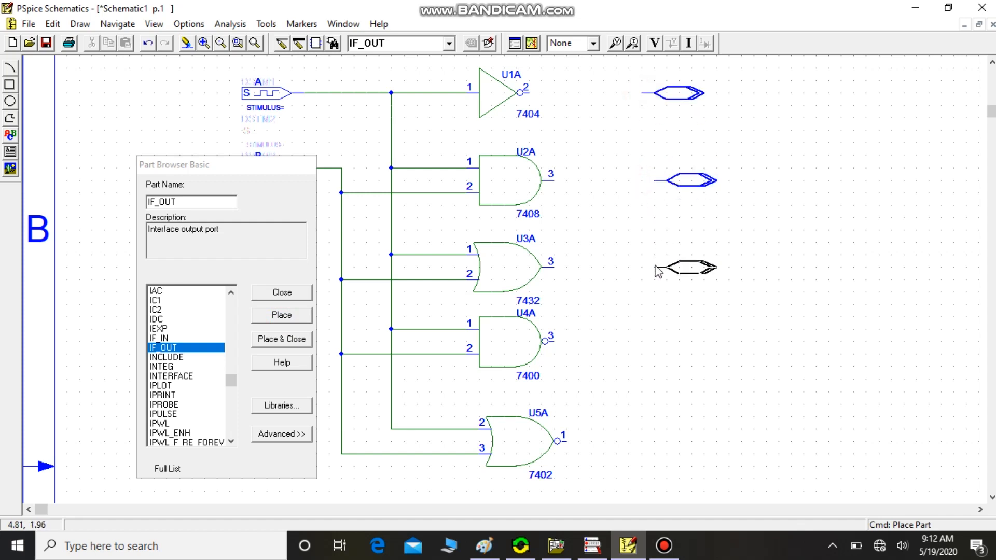
{"action": "left_click", "coordinate": [655, 268]}
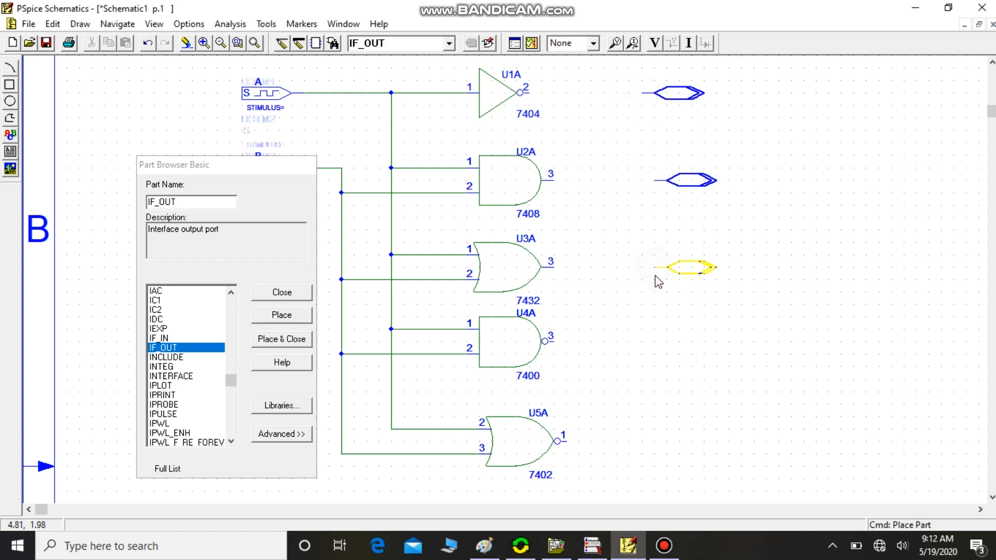
{"action": "left_click", "coordinate": [668, 341]}
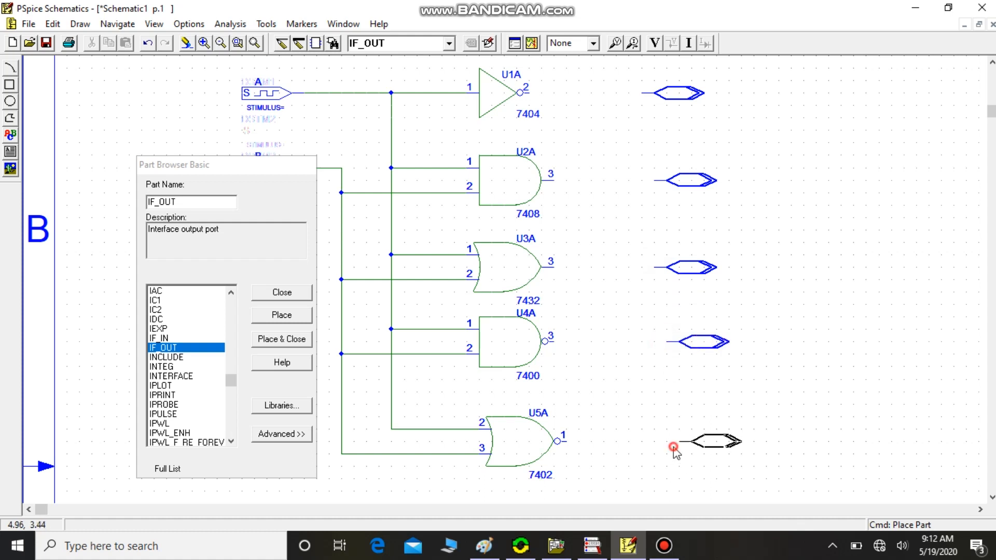
{"action": "left_click", "coordinate": [673, 445]}
{"action": "right_click", "coordinate": [645, 491]}
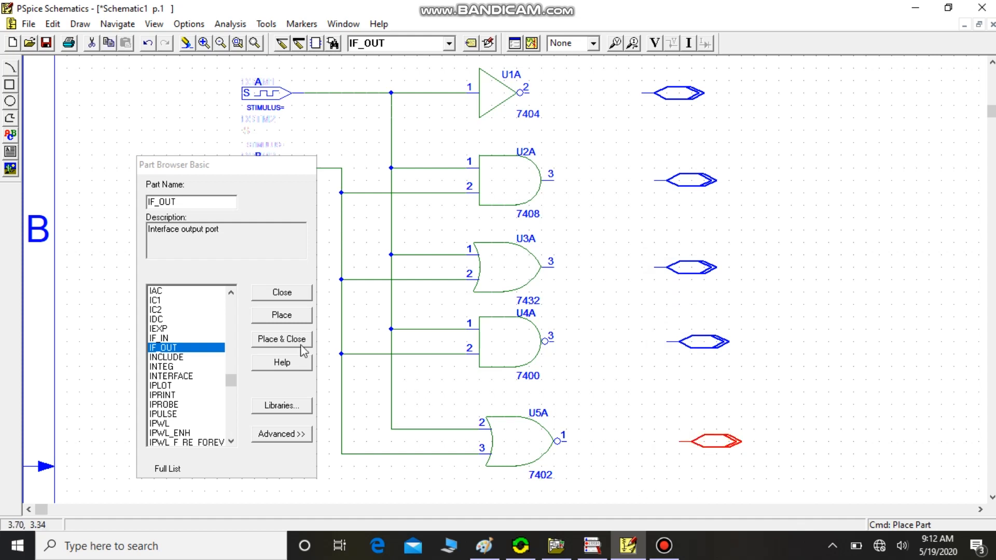
{"action": "left_click", "coordinate": [273, 292]}
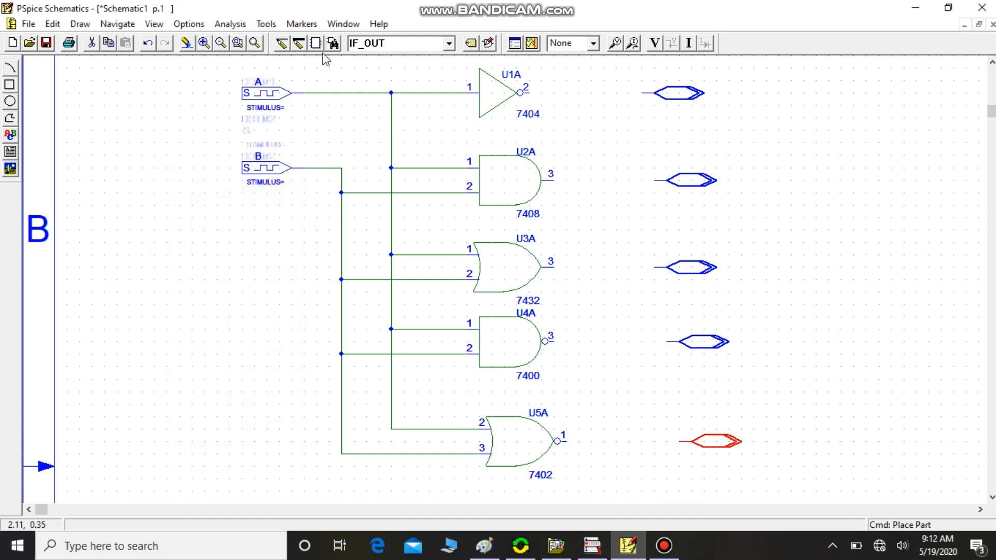
Wire the upper three output ports to the outputs of the 7404 NOT, 7408 AND and 7432 OR gates
{"action": "left_click", "coordinate": [288, 47]}
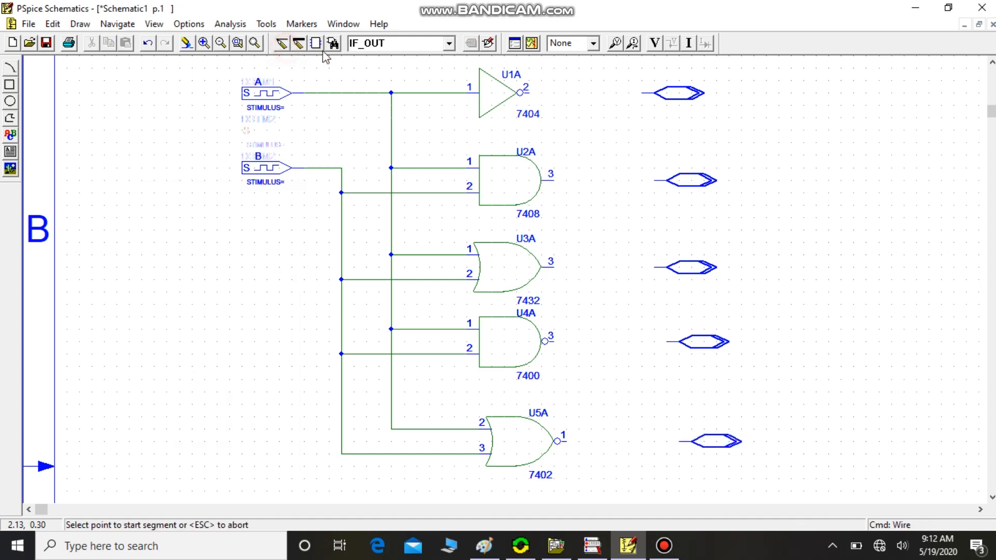
{"action": "left_click", "coordinate": [642, 93]}
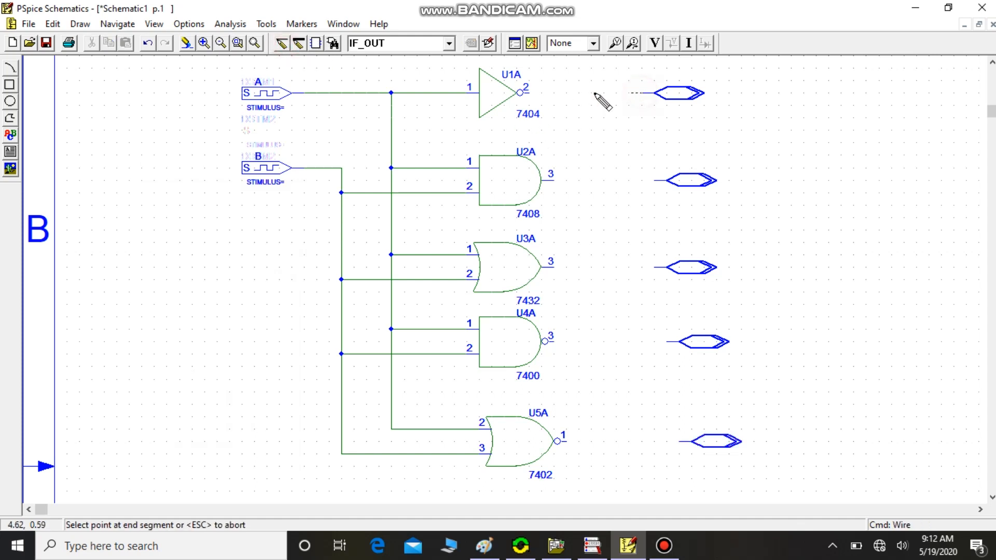
{"action": "left_click", "coordinate": [520, 93]}
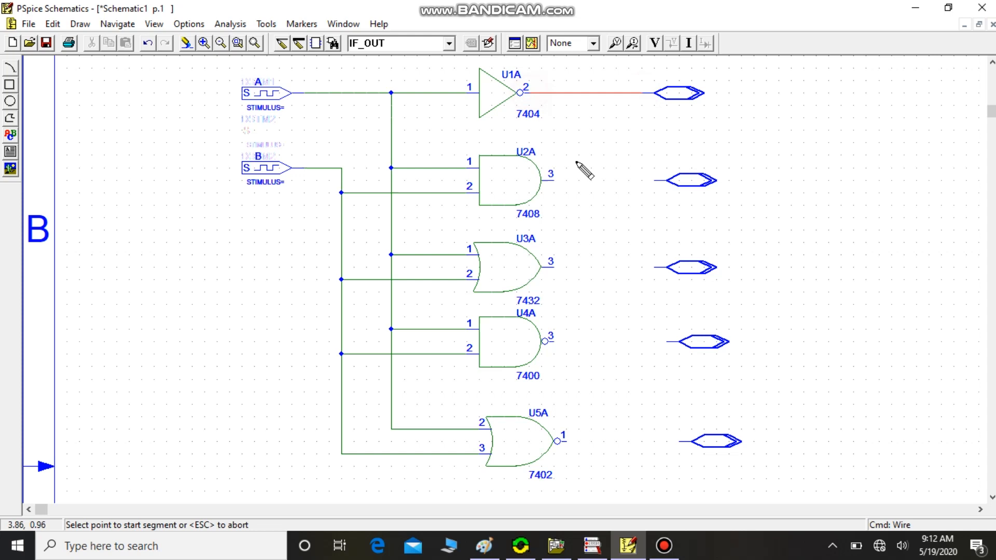
{"action": "left_click", "coordinate": [654, 180]}
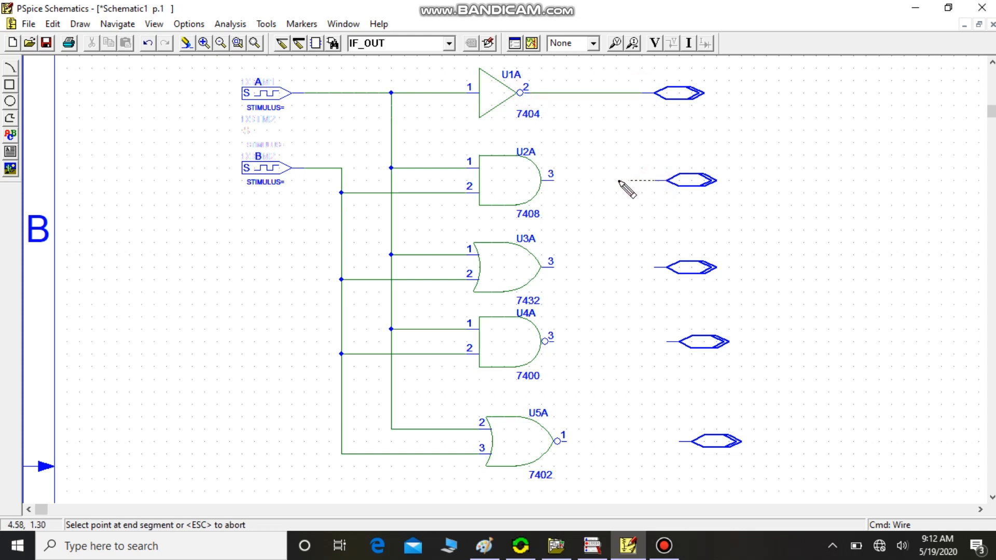
{"action": "left_click", "coordinate": [553, 180]}
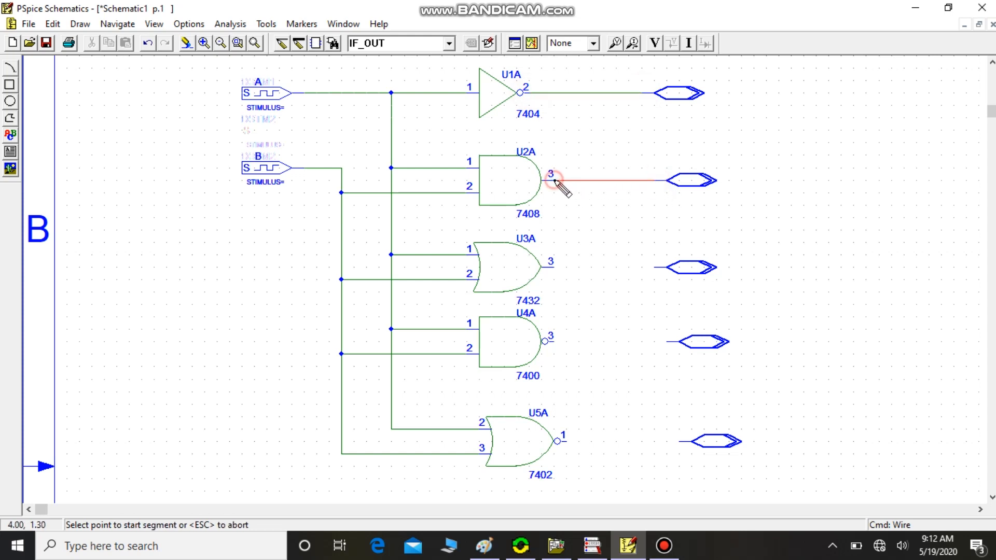
{"action": "left_click", "coordinate": [653, 267]}
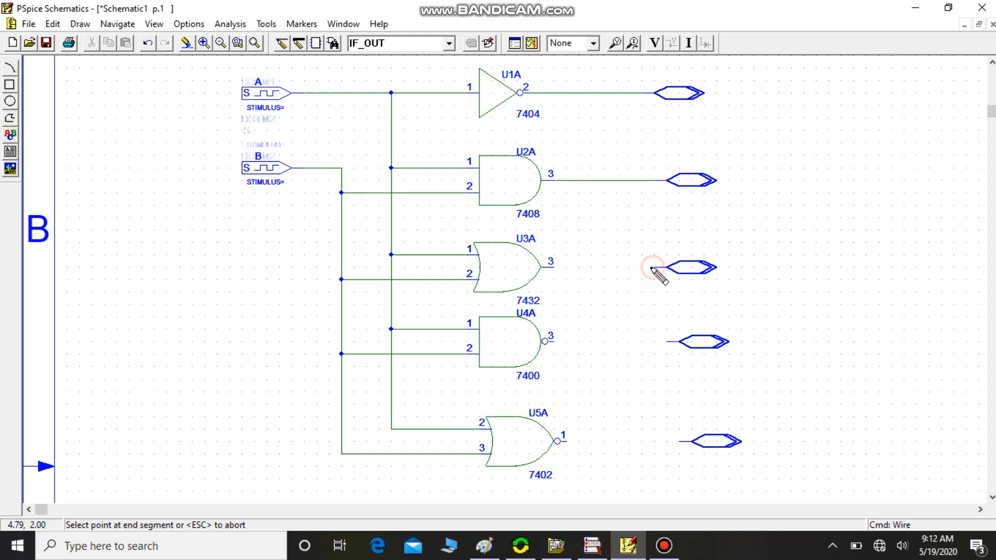
{"action": "left_click", "coordinate": [553, 267]}
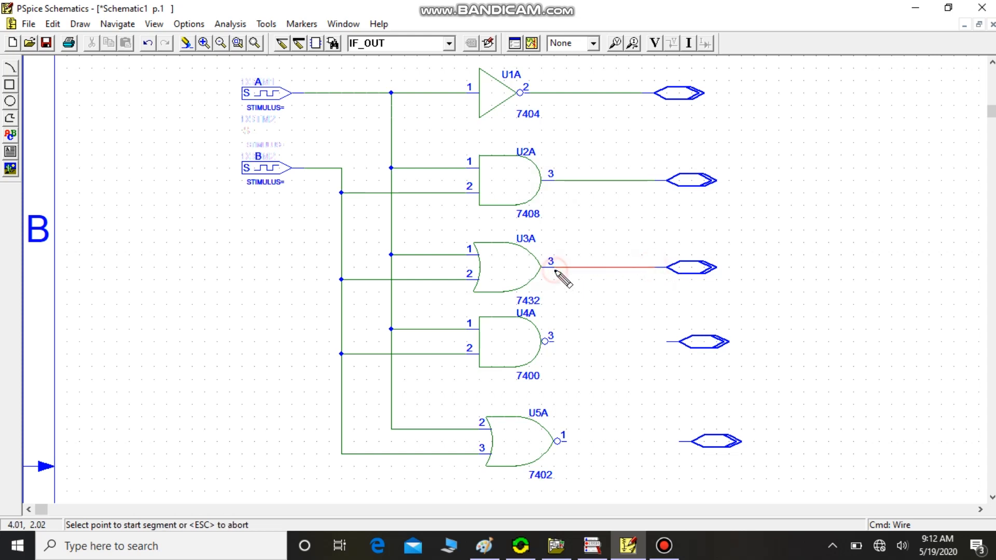
Wire the lower two output ports to the outputs of the 7400 NAND and 7402 NOR gates and stop wiring
{"action": "left_click", "coordinate": [668, 342]}
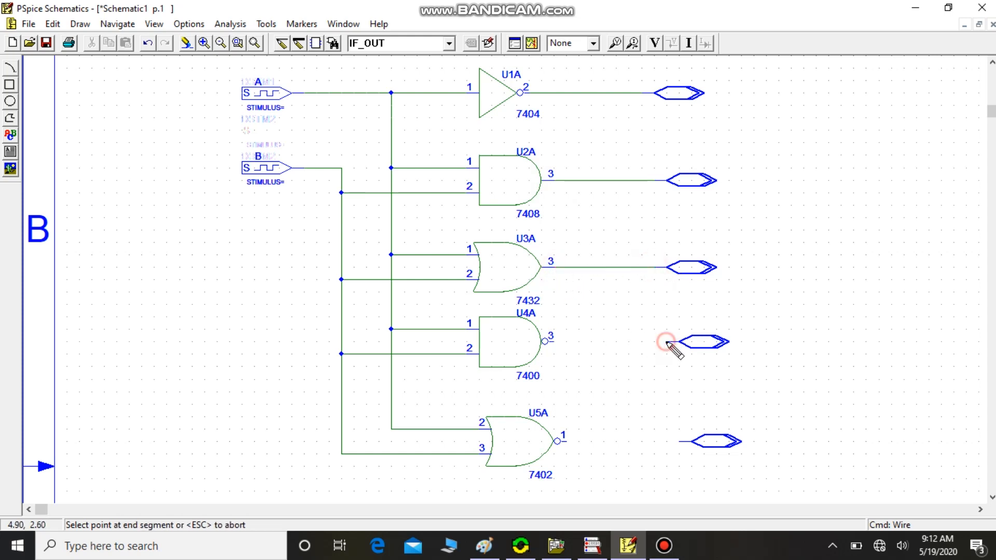
{"action": "left_click", "coordinate": [553, 341]}
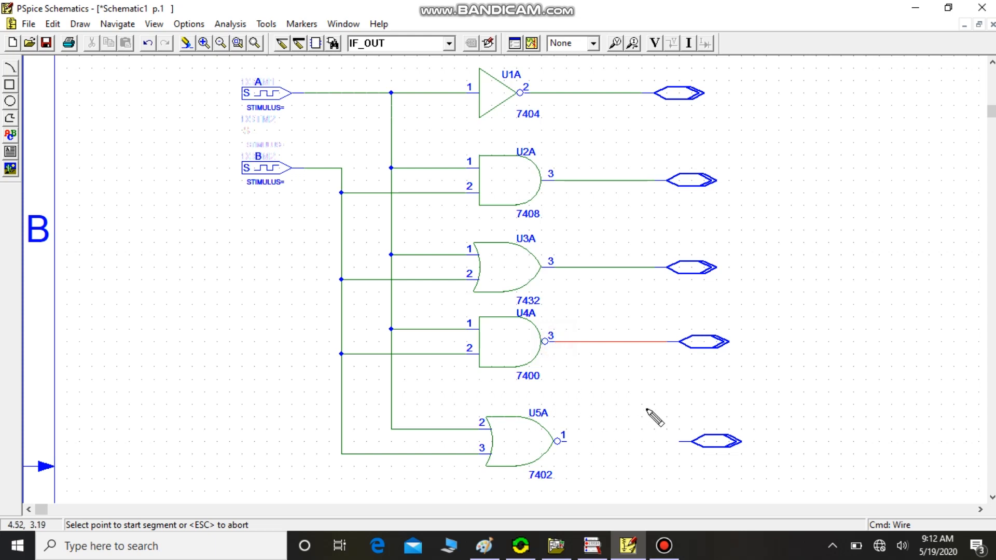
{"action": "left_click", "coordinate": [680, 442]}
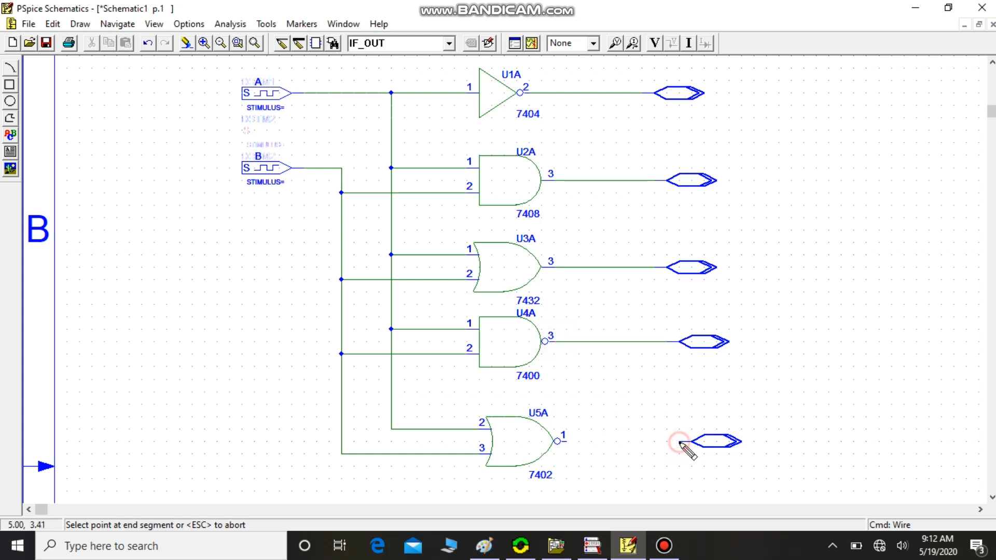
{"action": "left_click", "coordinate": [566, 443]}
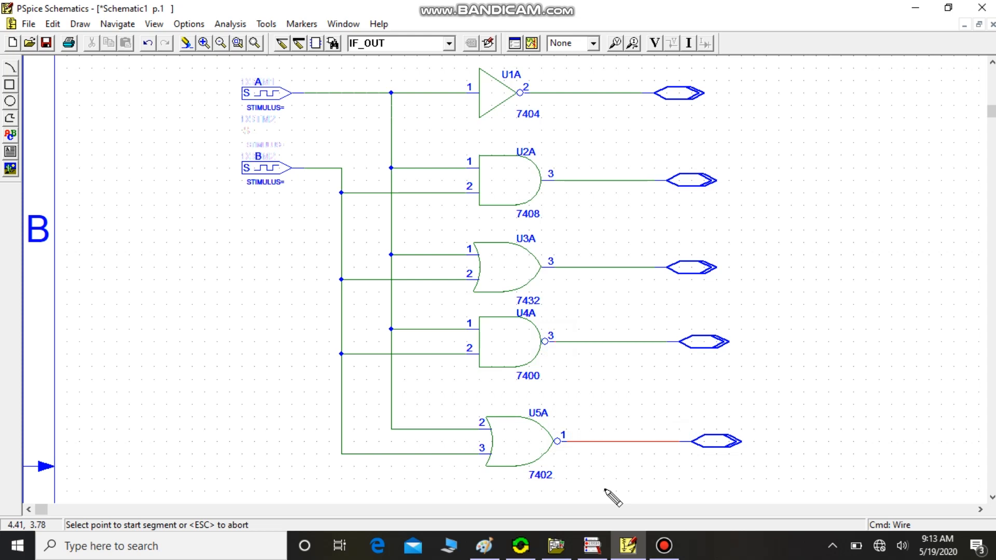
{"action": "key", "text": "Escape"}
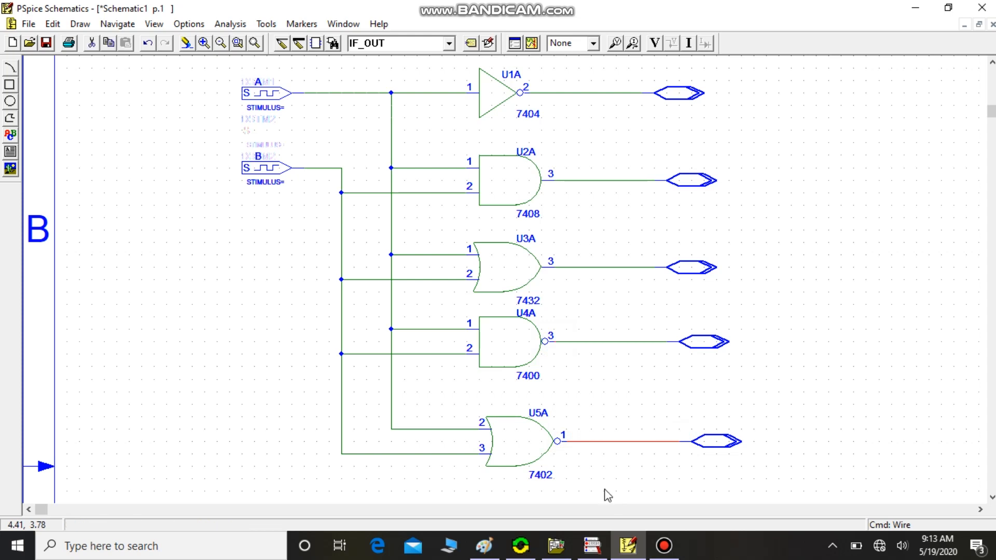
Label the output ports of the NOT, AND and OR gates NOT_OUT, AND_OUT and OR_OUT
{"action": "double_click", "coordinate": [680, 102]}
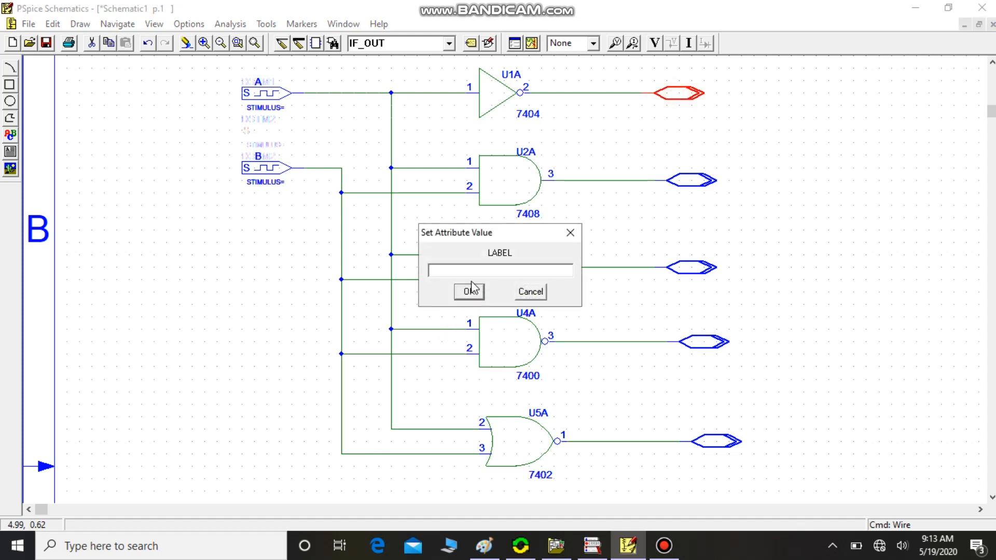
{"action": "type", "text": "NOT_OUT"}
{"action": "left_click", "coordinate": [470, 291]}
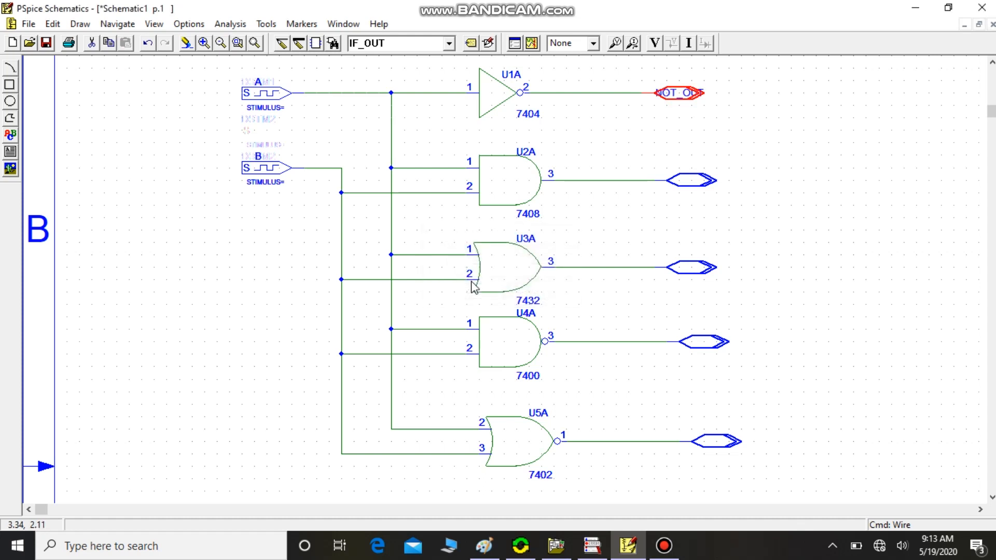
{"action": "left_click", "coordinate": [693, 184]}
{"action": "double_click", "coordinate": [694, 186]}
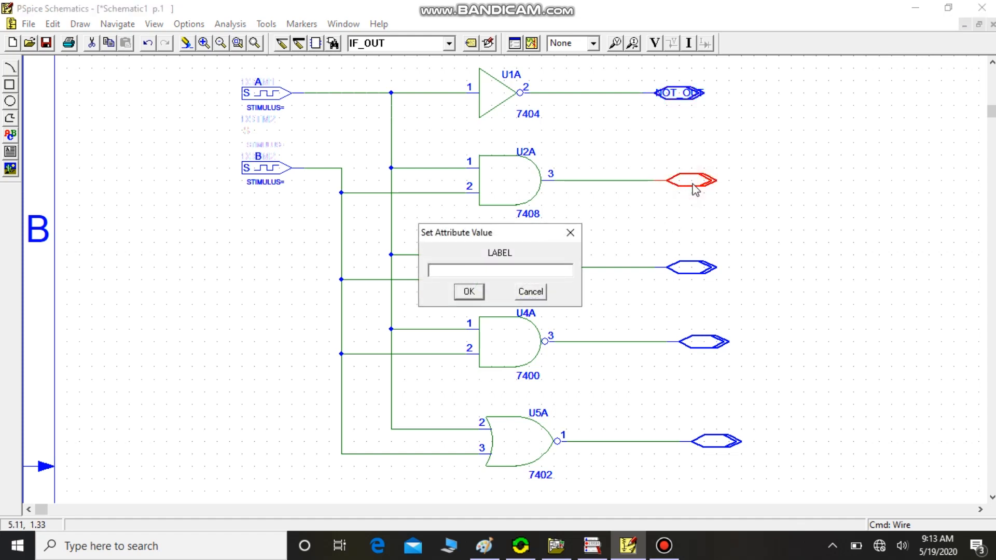
{"action": "type", "text": "AND_OUT"}
{"action": "key", "text": "Return"}
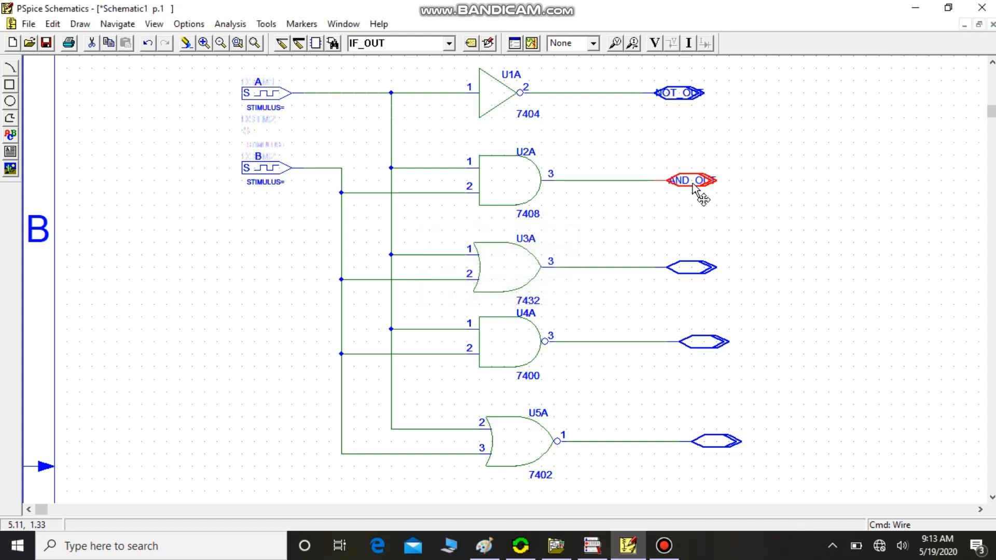
{"action": "double_click", "coordinate": [698, 273]}
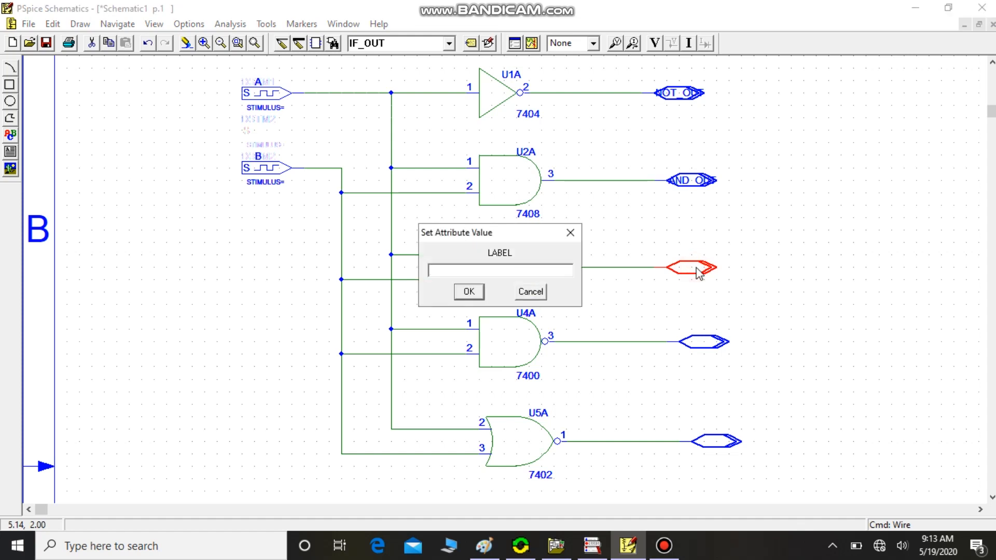
{"action": "type", "text": "OR_OUT"}
{"action": "key", "text": "Return"}
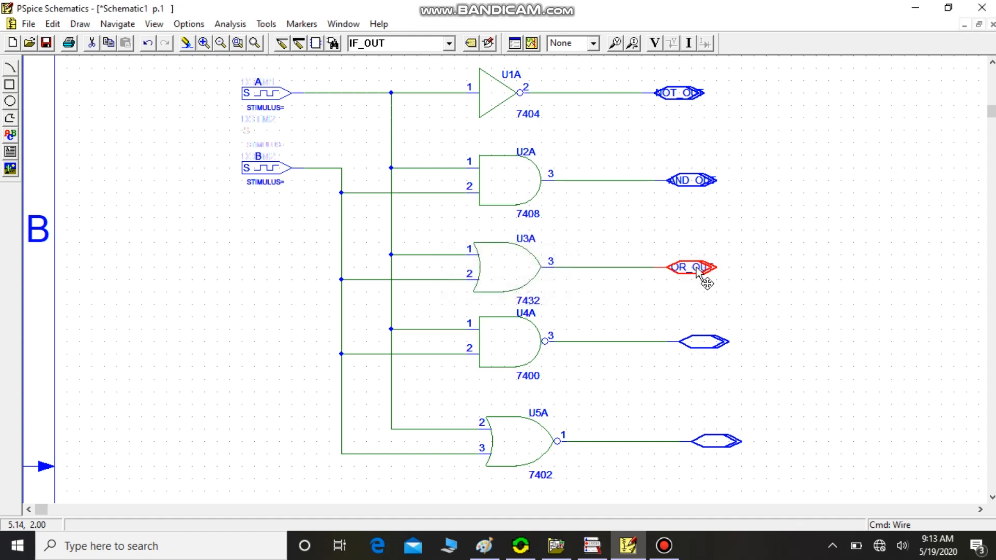
Label the NAND gate's output port NAND_OUT and the NOR gate's output port NOR_OUT
{"action": "left_click", "coordinate": [703, 343]}
{"action": "double_click", "coordinate": [704, 343]}
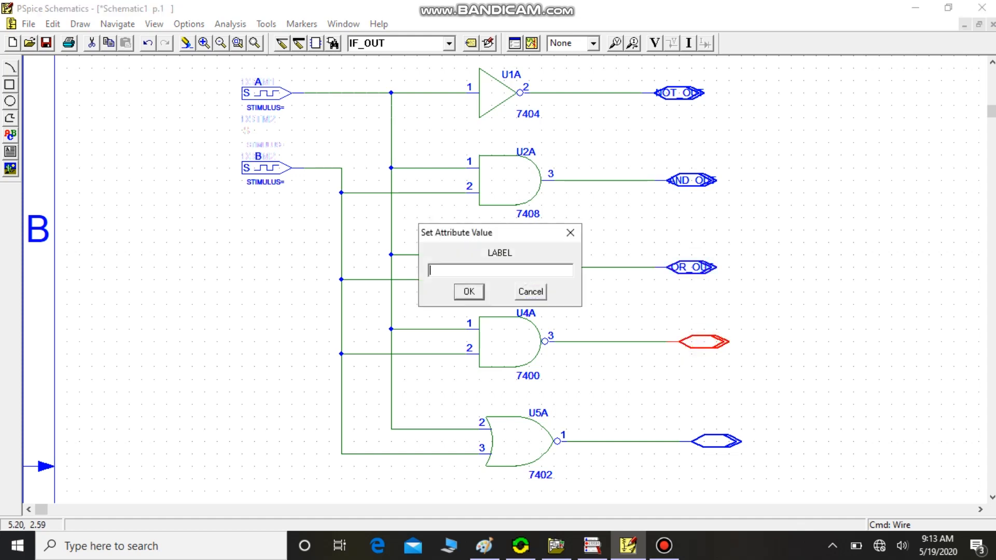
{"action": "type", "text": "NAND_OUT"}
{"action": "key", "text": "Return"}
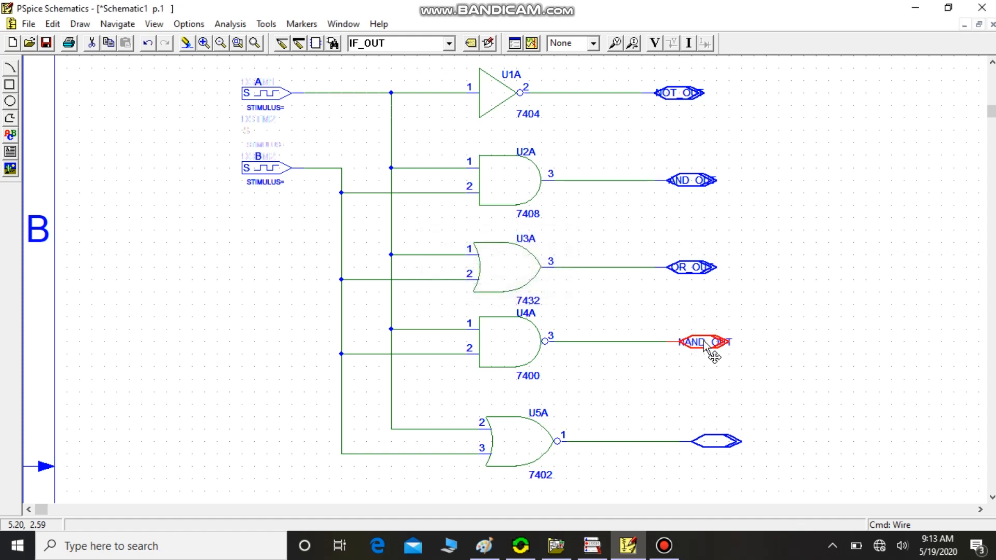
{"action": "double_click", "coordinate": [718, 441]}
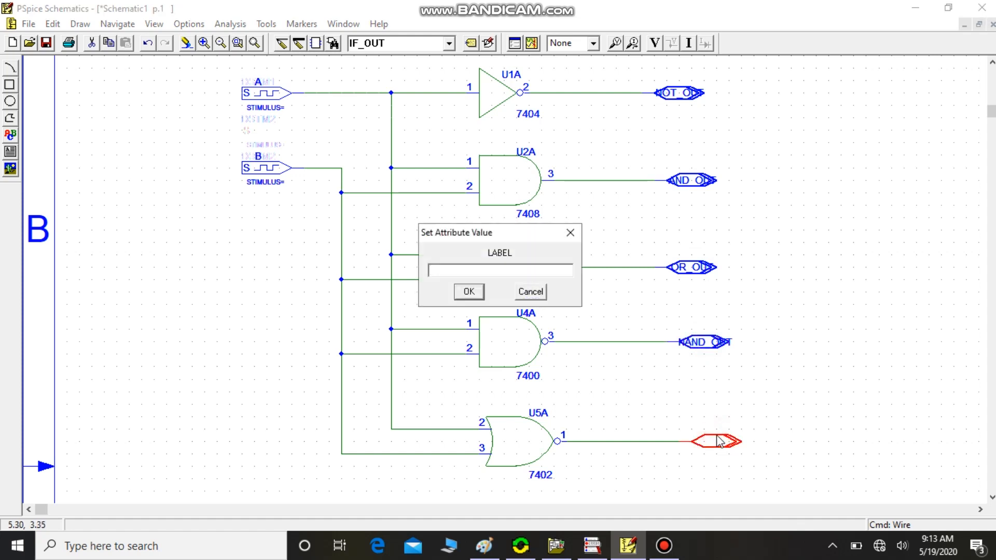
{"action": "type", "text": "NOR_OUT"}
{"action": "key", "text": "Return"}
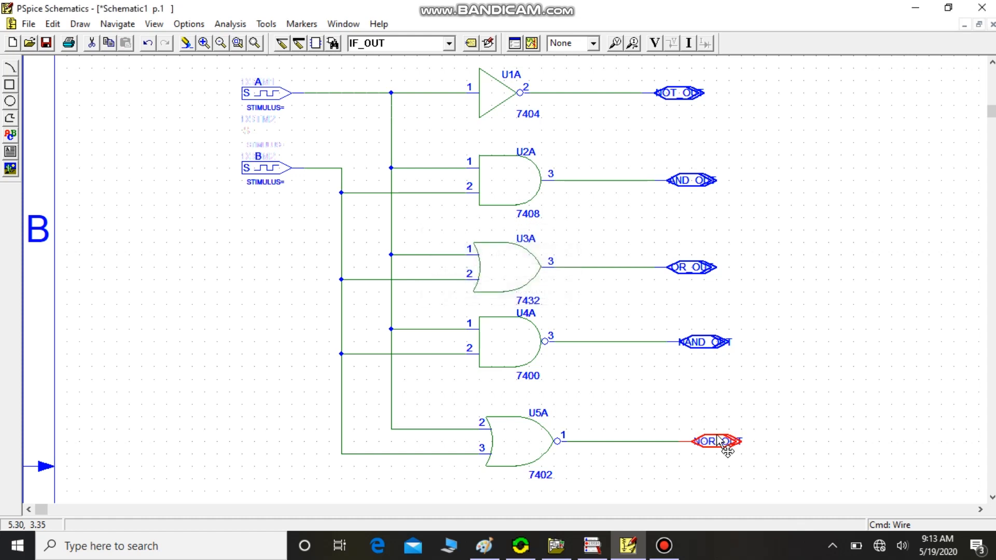
{"action": "left_click", "coordinate": [603, 383]}
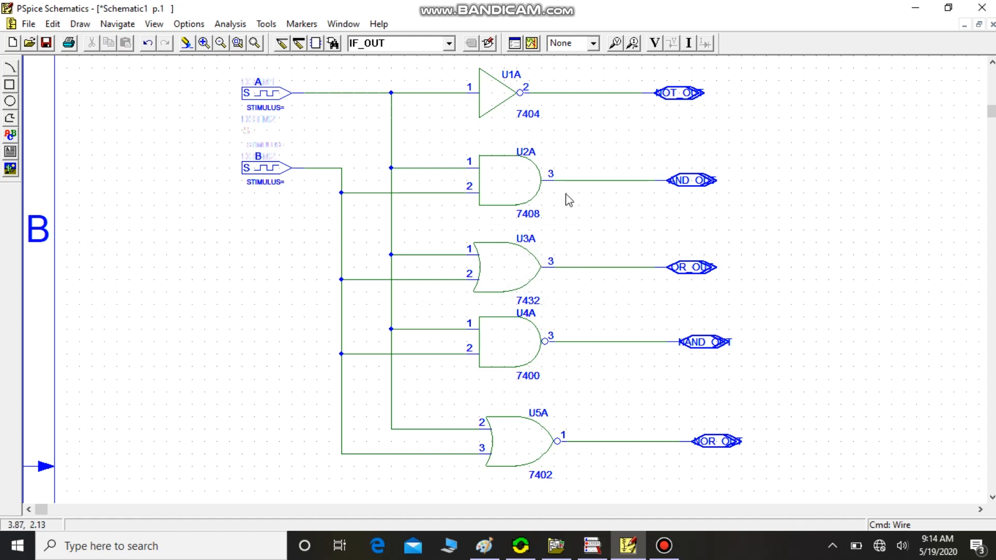
Start editing stimulus source A and save the new schematic as Schematic1 in the My_work folder
{"action": "double_click", "coordinate": [269, 96]}
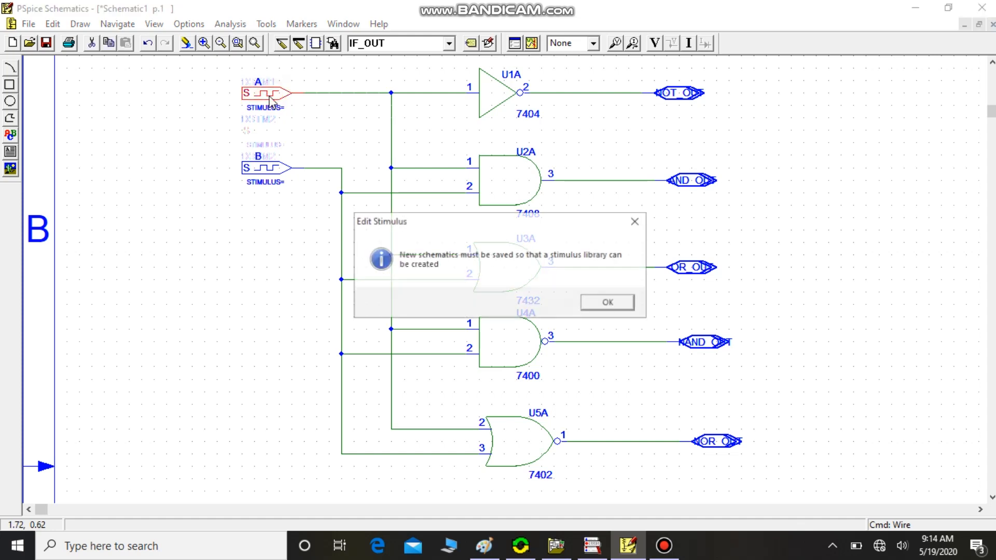
{"action": "left_click", "coordinate": [616, 307]}
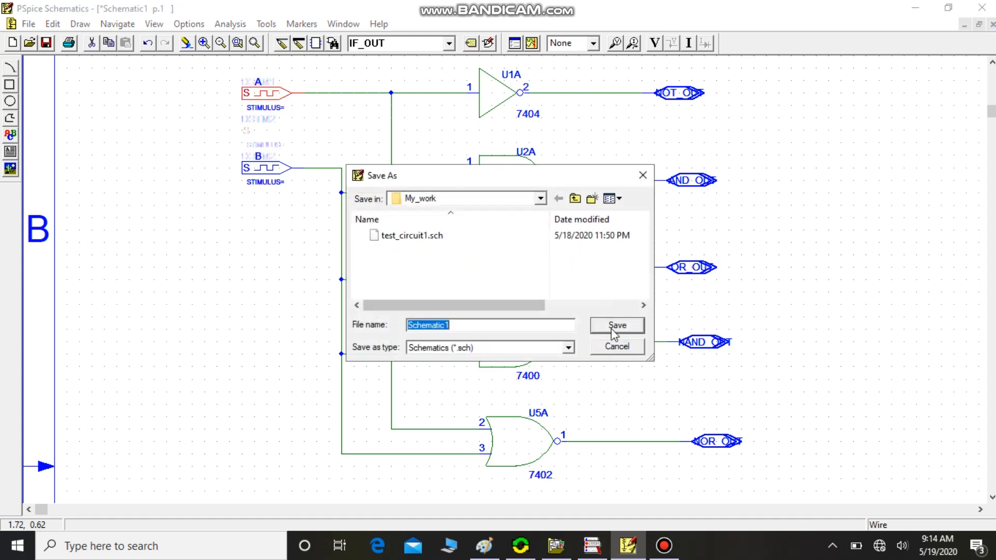
{"action": "left_click", "coordinate": [632, 330]}
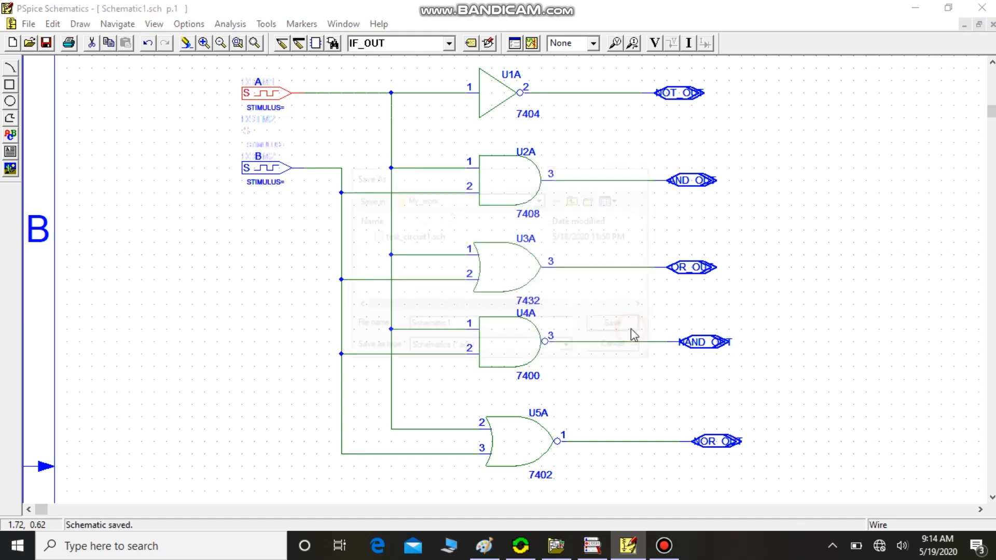